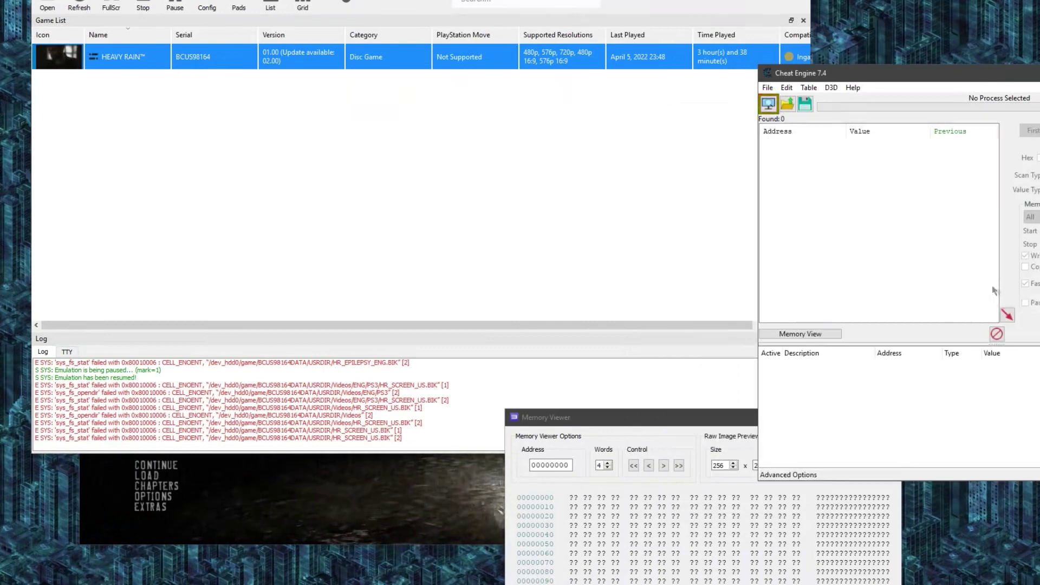
Step: Show address 000c7f90 in the Memory Viewer
drag(667, 430, 597, 416)
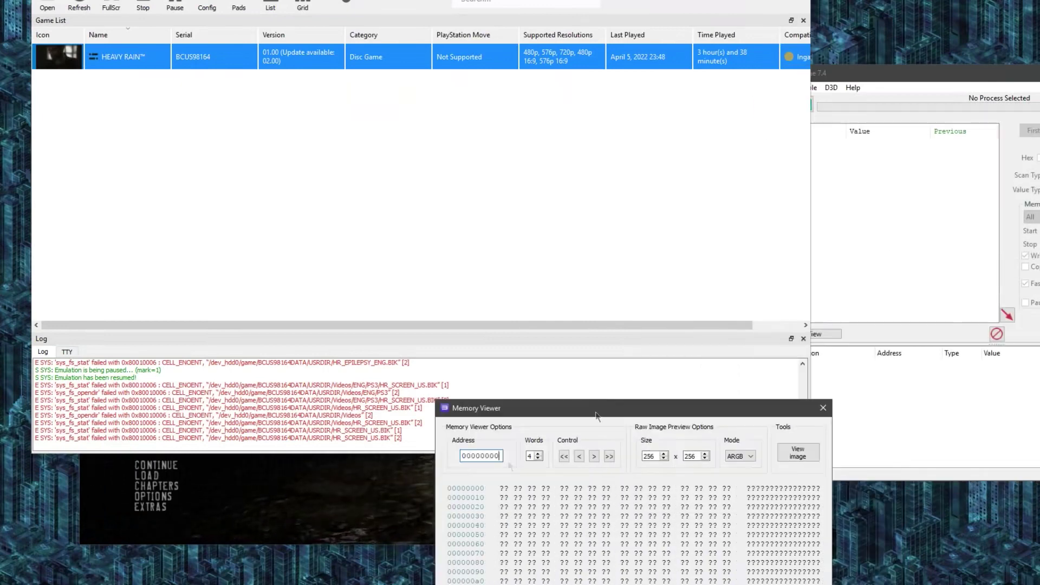
click(501, 457)
text(c7f90)
key(Return)
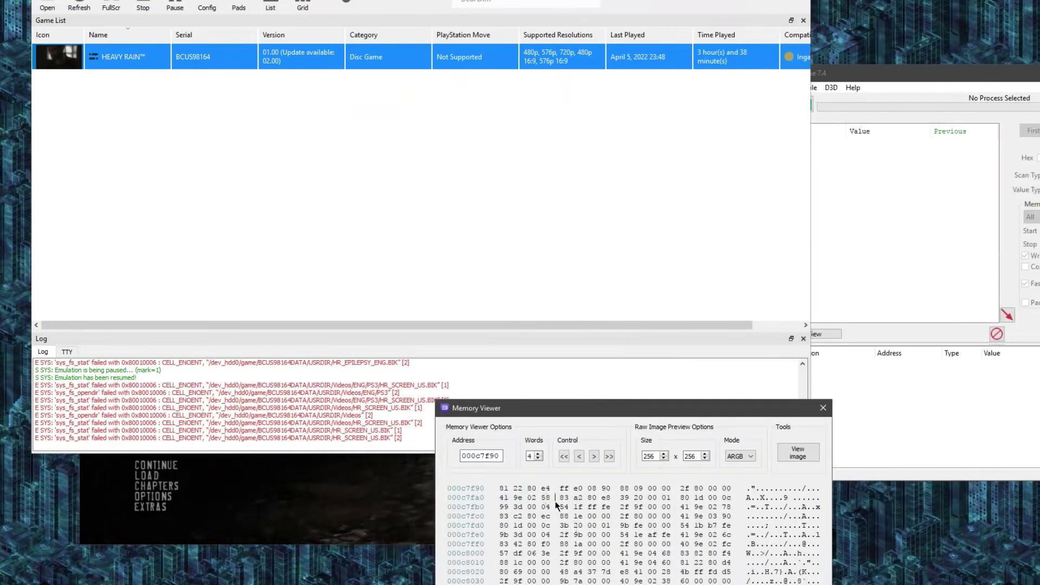
Step: In Cheat Engine, scan rpcs3.exe for hex 419e0258 as 4 Byte Big Endian and add address 4000C7FA0 to the address list
drag(866, 73, 747, 38)
click(915, 96)
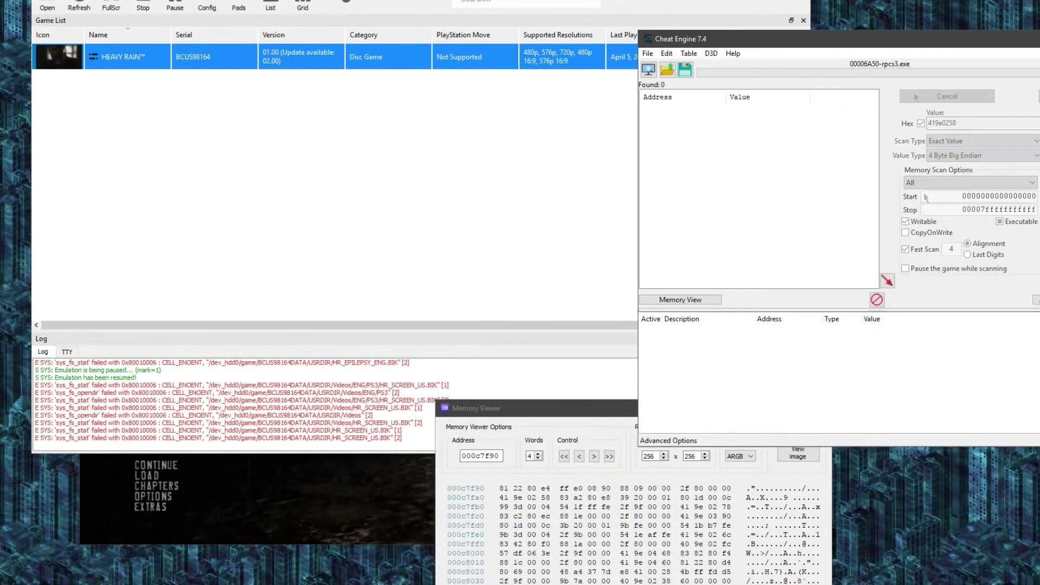
click(662, 190)
double_click(662, 220)
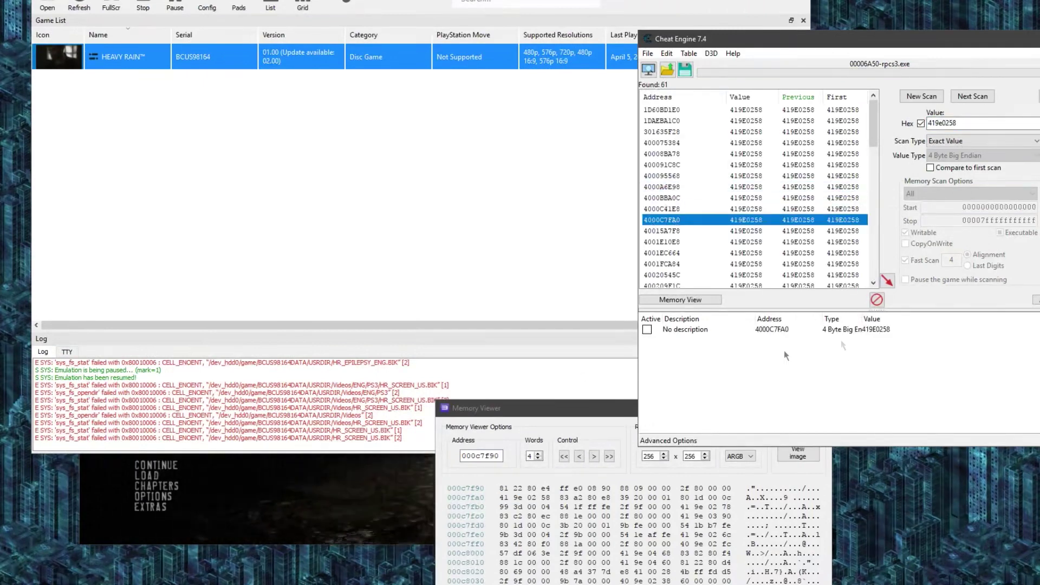
Step: Manually add address 4000C7F98 to the address list as a 4 Byte Big Endian entry
drag(704, 39, 650, 33)
click(1012, 294)
text(4000c7f98)
click(761, 382)
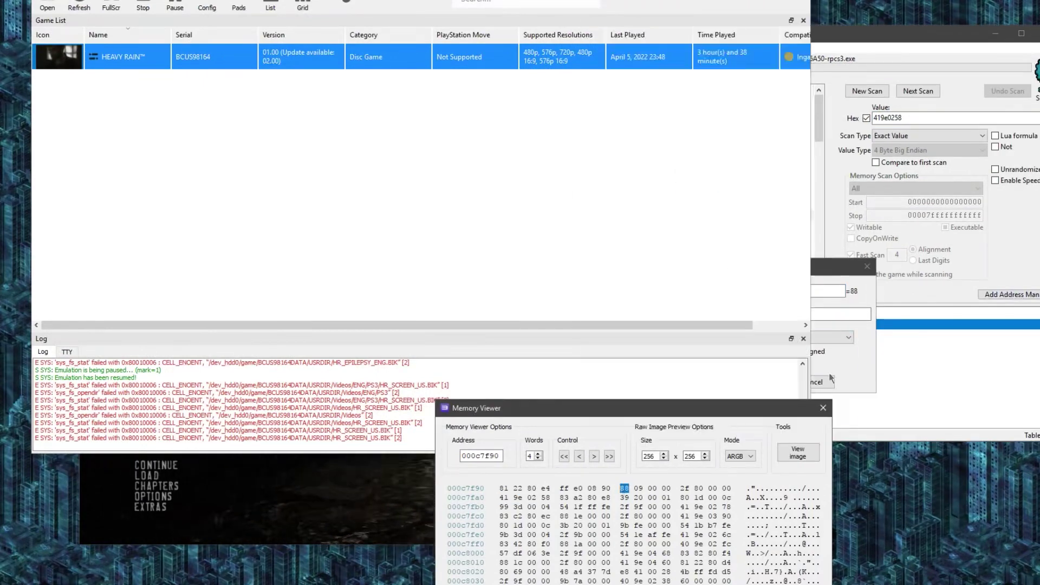
Step: Set the description of the 4000C7F98 entry to 1 and of the 4000C7FA0 entry to 2
click(732, 336)
double_click(631, 335)
text(1)
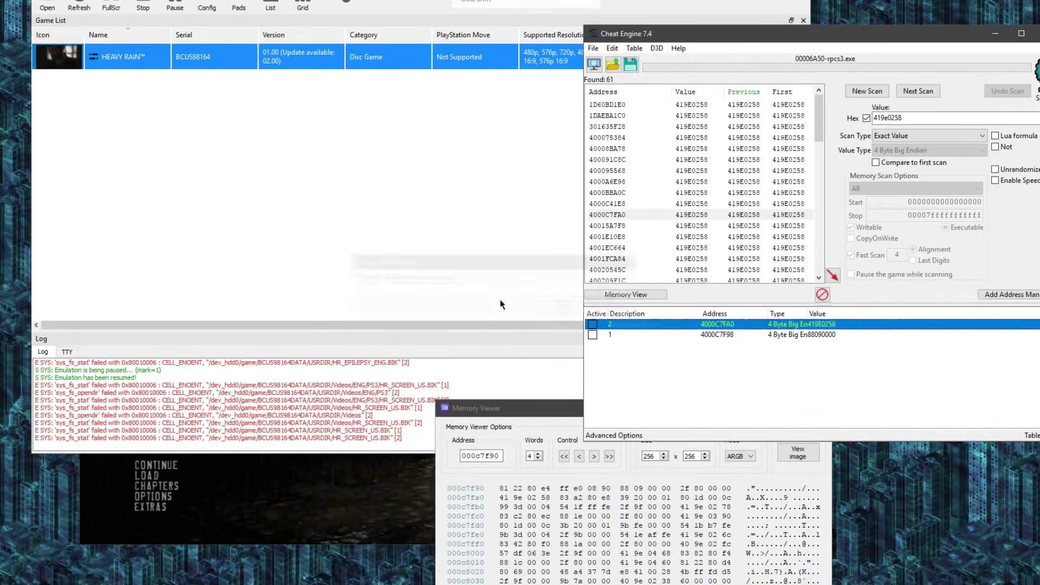
click(499, 300)
double_click(631, 324)
text(2)
key(Return)
Step: Set the value of entry 1 to 38000001 and overwrite the value of entry 2
double_click(828, 336)
text(3800)
key(Return)
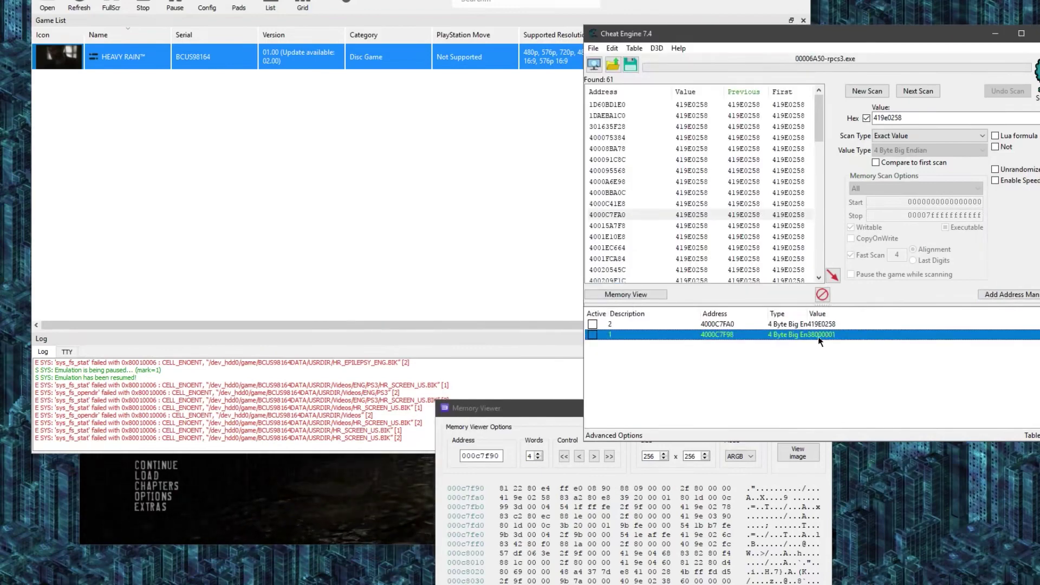
double_click(828, 324)
text(3800)
key(Return)
key(alt+Tab)
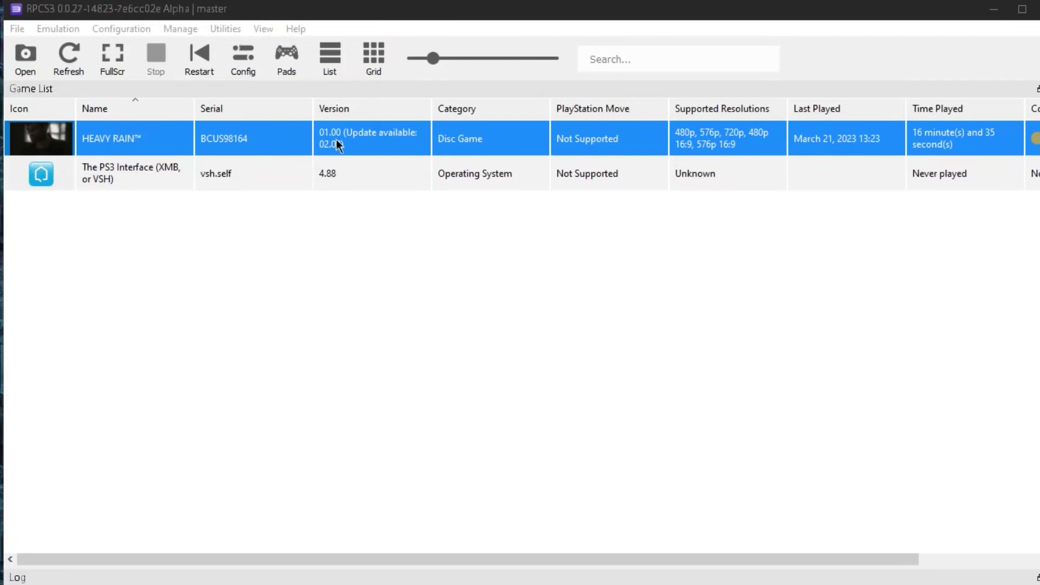
Step: Open the game patches manager in RPCS3 and update to the latest patches
click(183, 30)
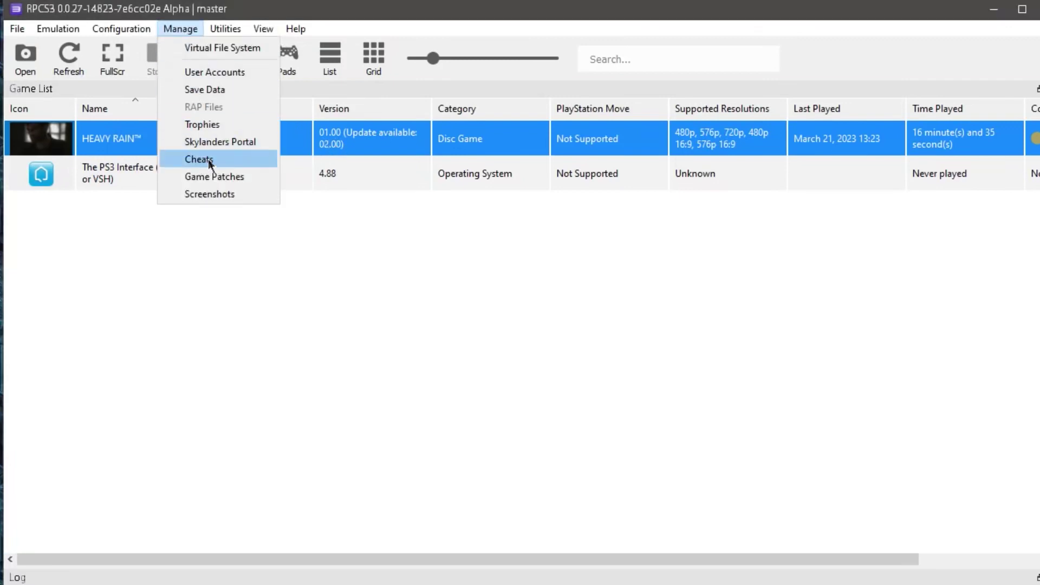
click(225, 178)
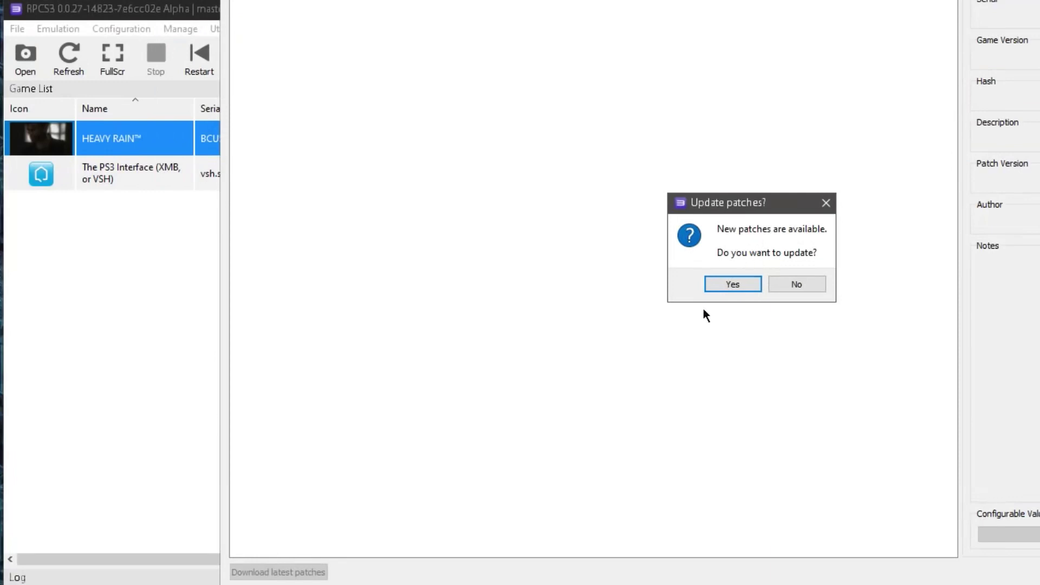
click(717, 285)
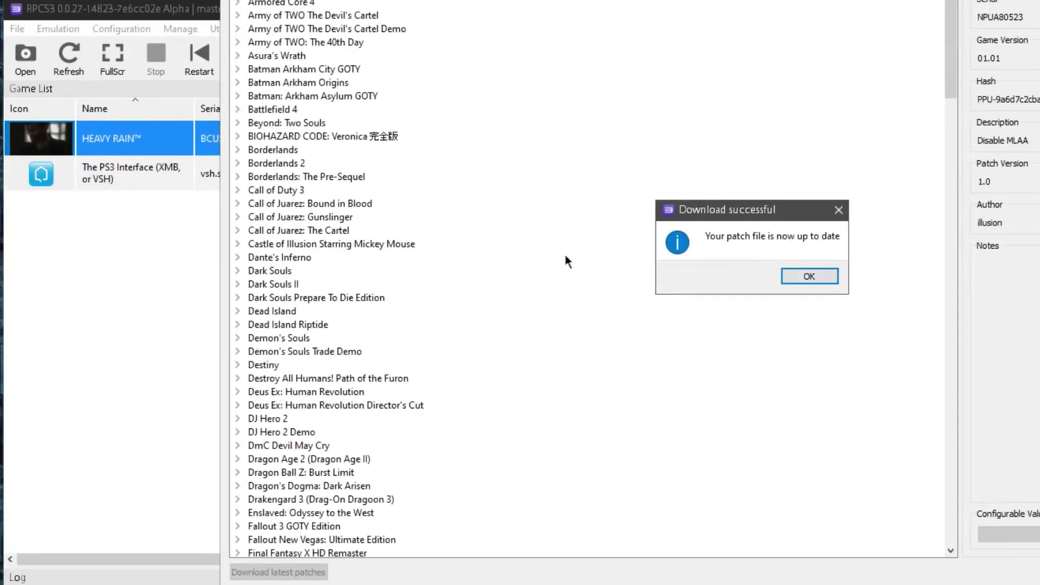
click(807, 278)
Step: Enable the Debug Menu patch for Heavy Rain BCUS98164 v.01.00 and save the patch settings
scroll(388, 169, down, 10)
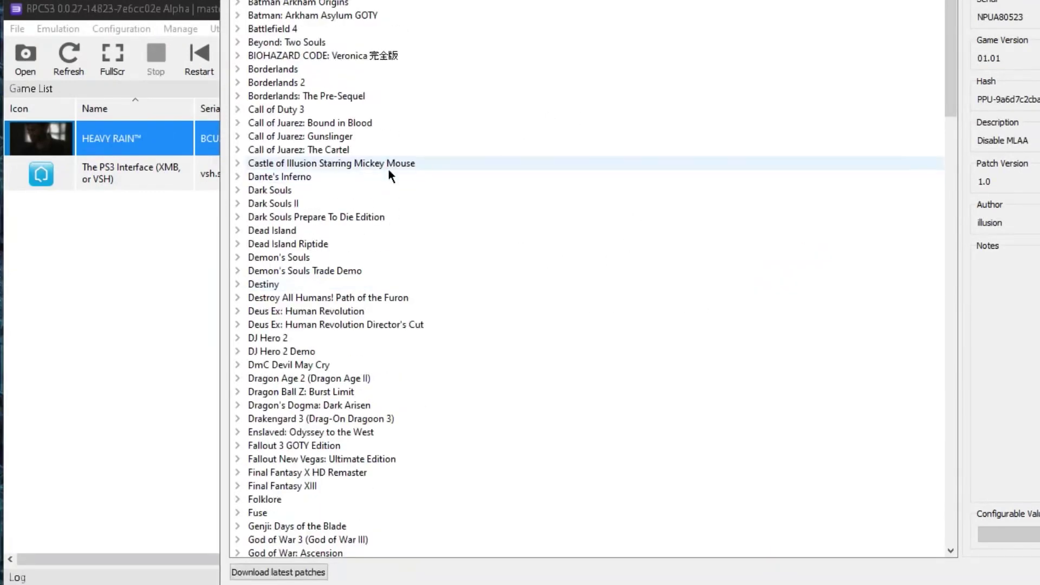
scroll(425, 323, down, 5)
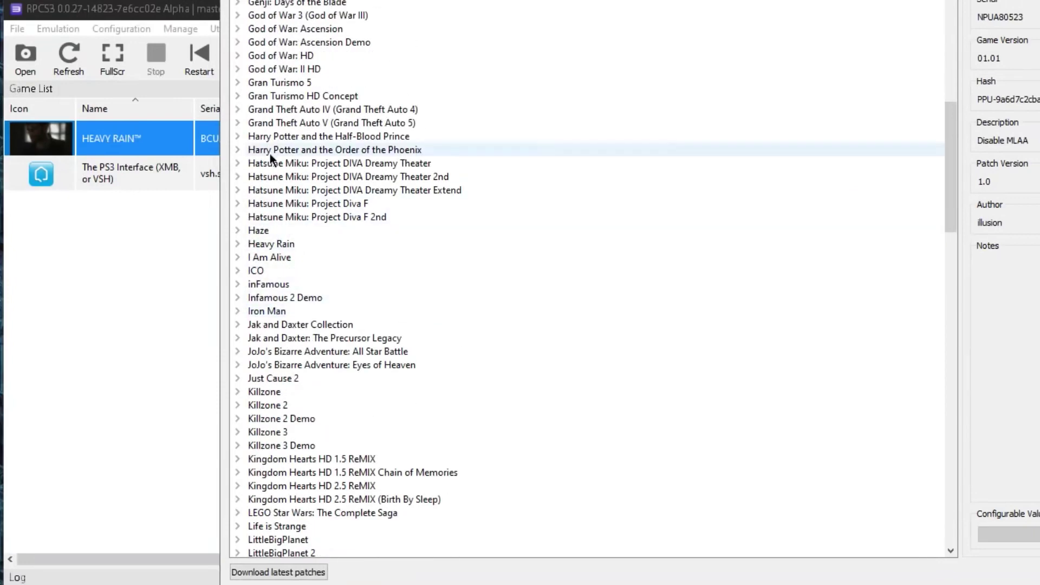
click(237, 244)
click(253, 257)
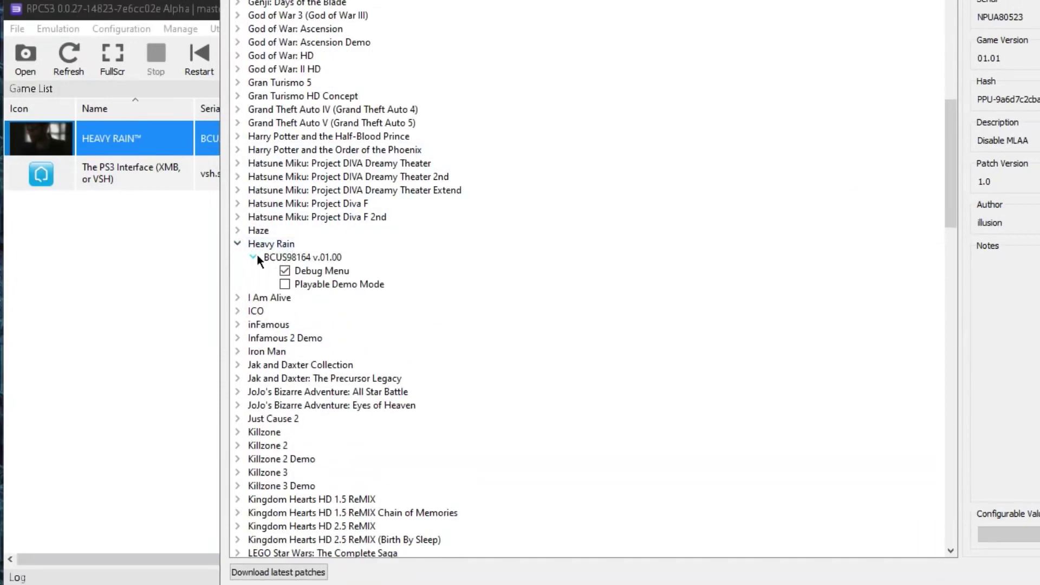
click(313, 271)
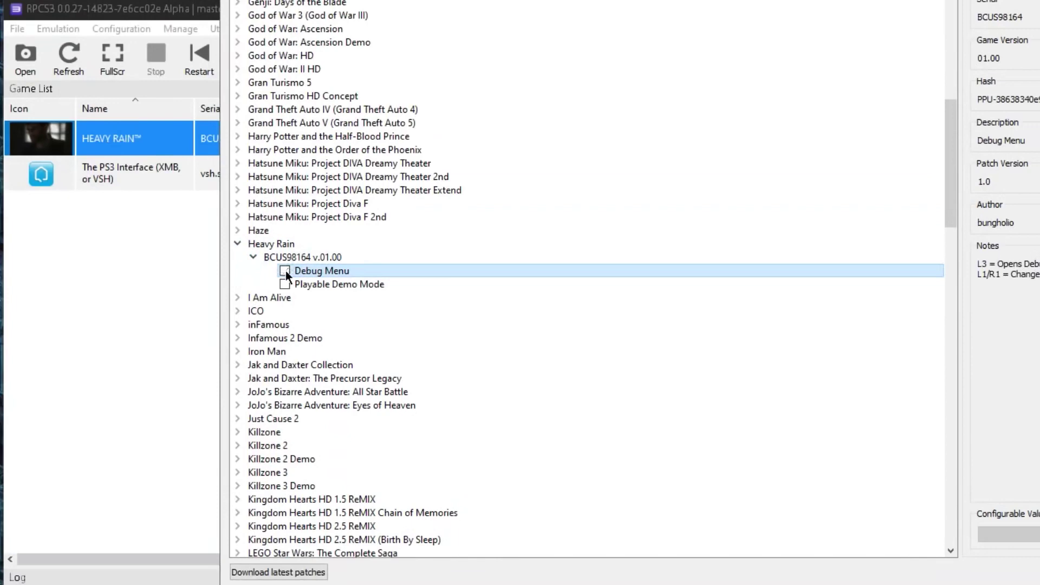
click(285, 271)
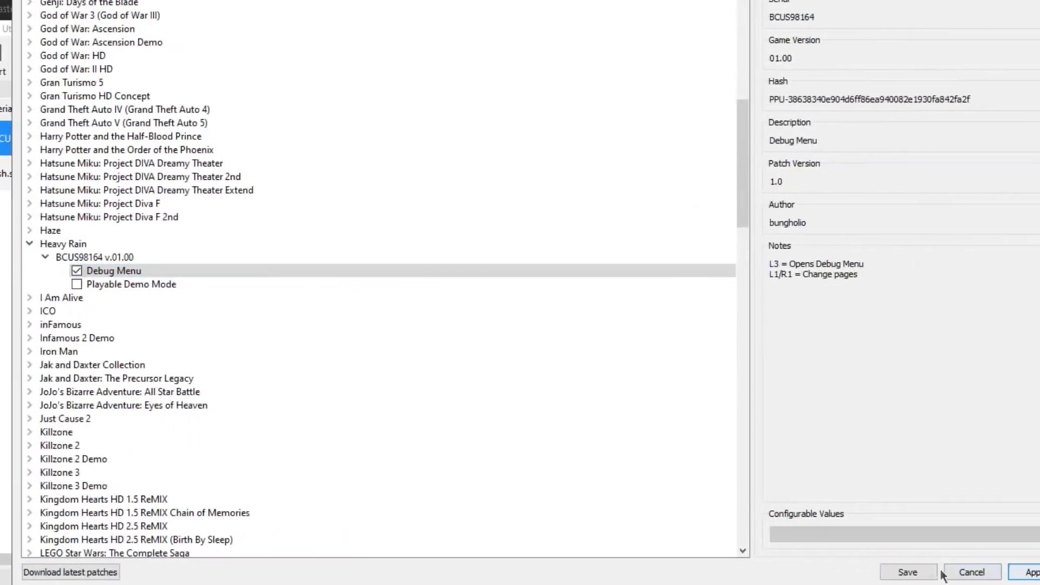
click(902, 573)
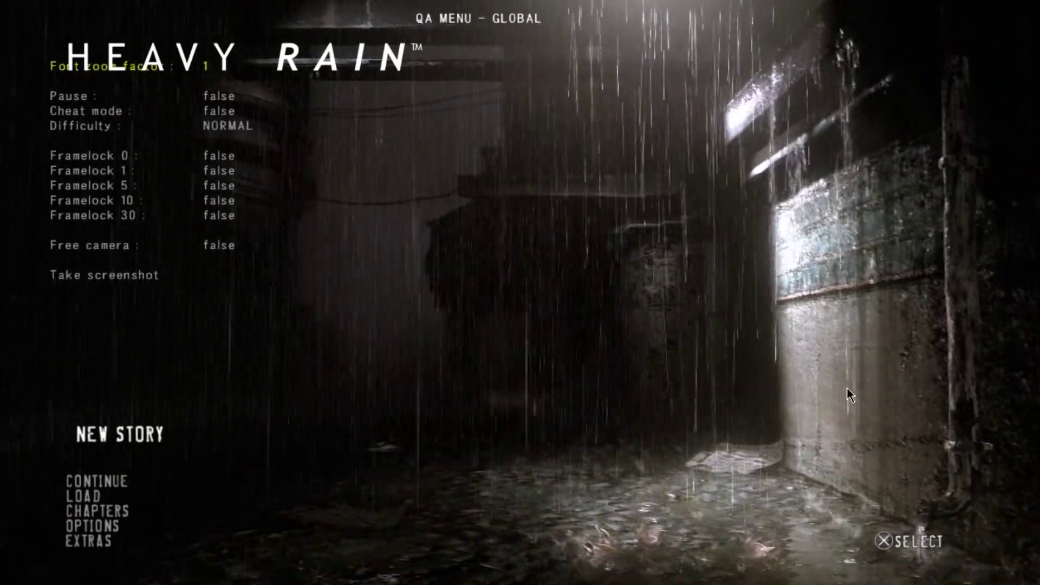
Step: Browse the pages of the QA menu on the Heavy Rain title screen
key(Right)
key(Right)
key(Left)
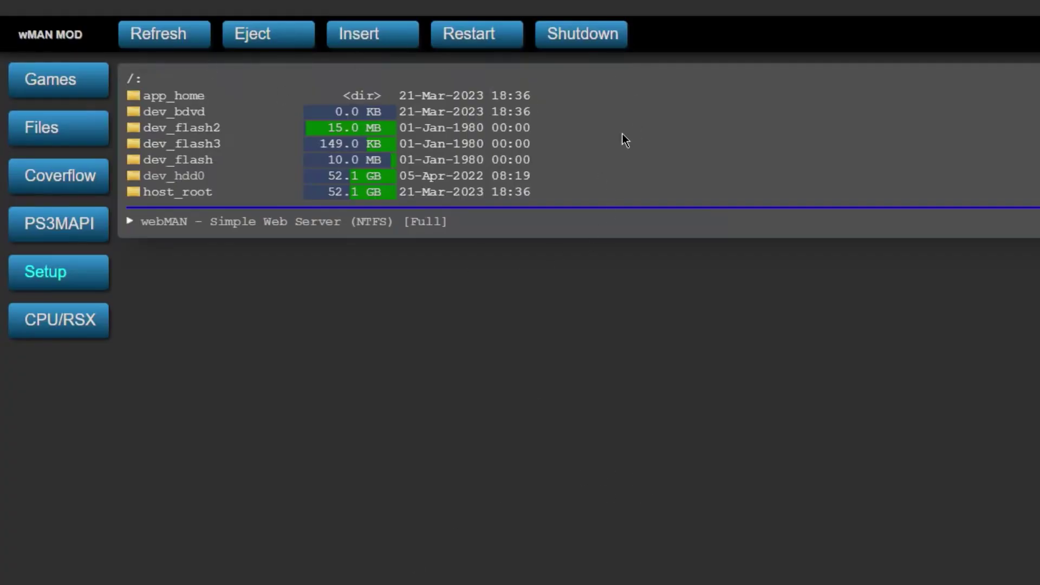
Step: Restart the PS3 from the webMAN MOD web page
click(463, 45)
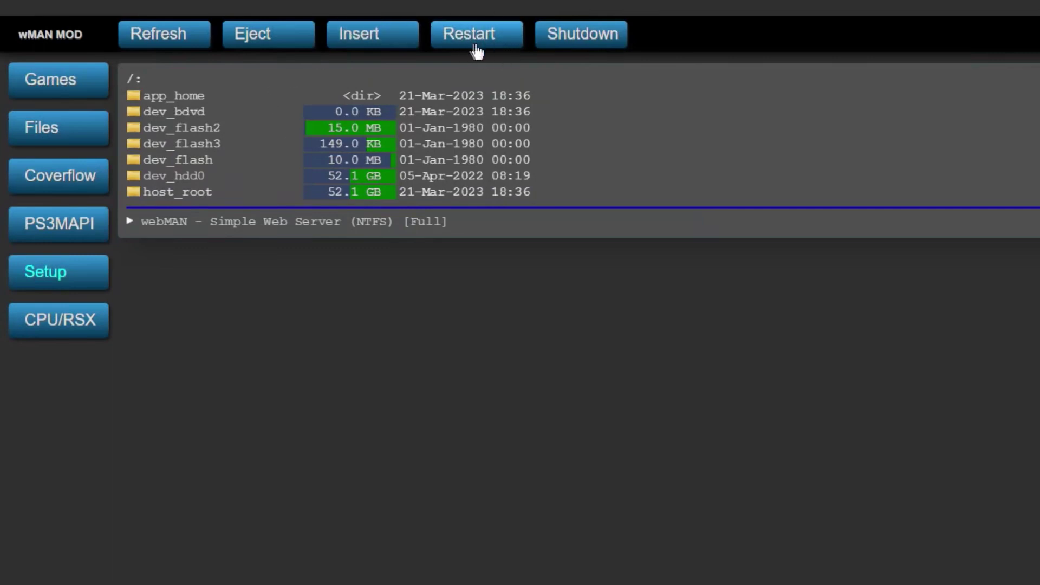
click(471, 46)
click(469, 49)
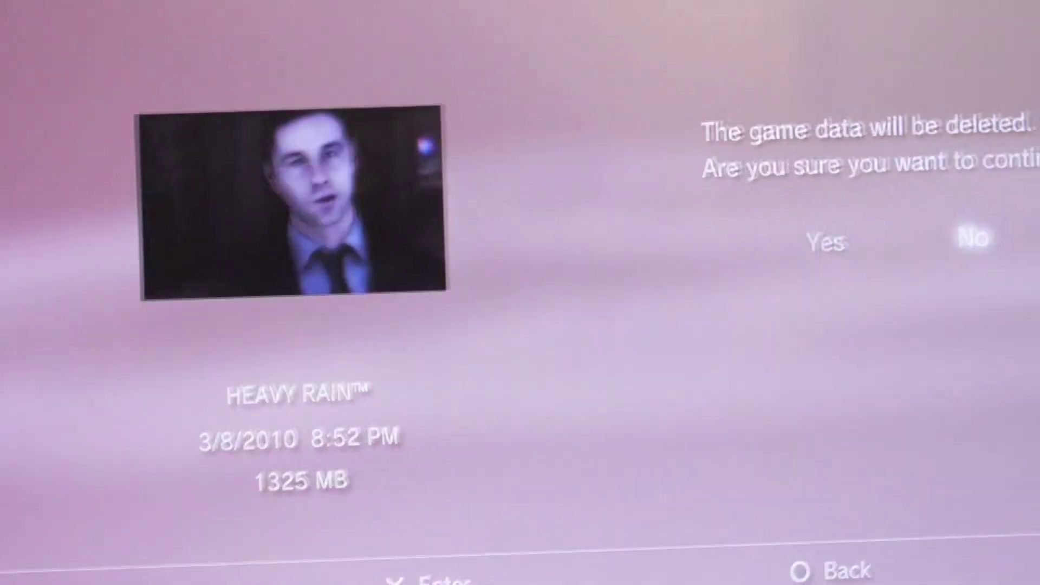
Step: Confirm deleting the HEAVY RAIN game data from the PS3
key(Left)
key(Return)
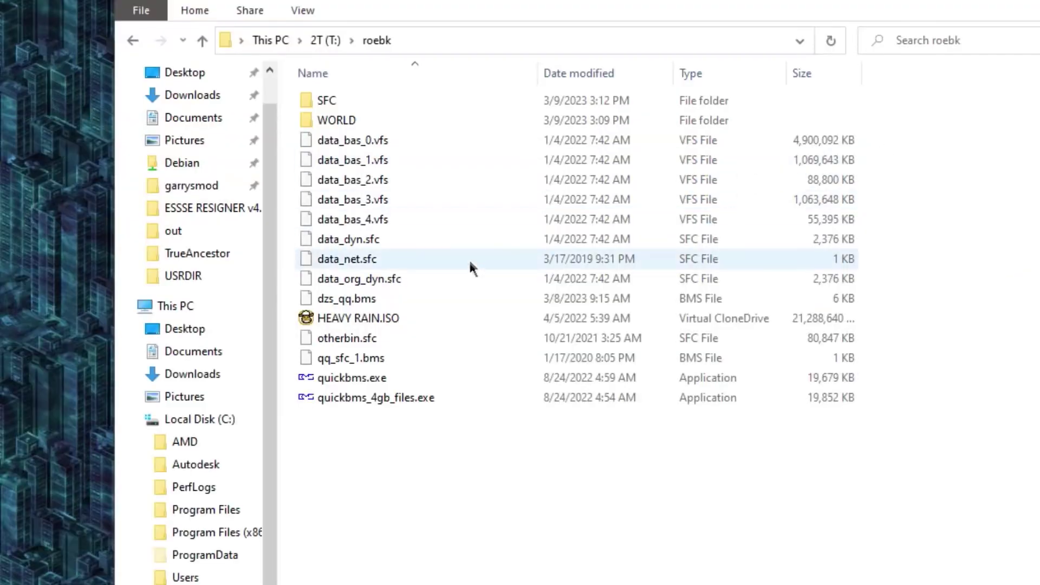
Step: Open HEAVY RAIN.ISO in the roebk folder with 7-Zip to extract the disc contents
click(371, 324)
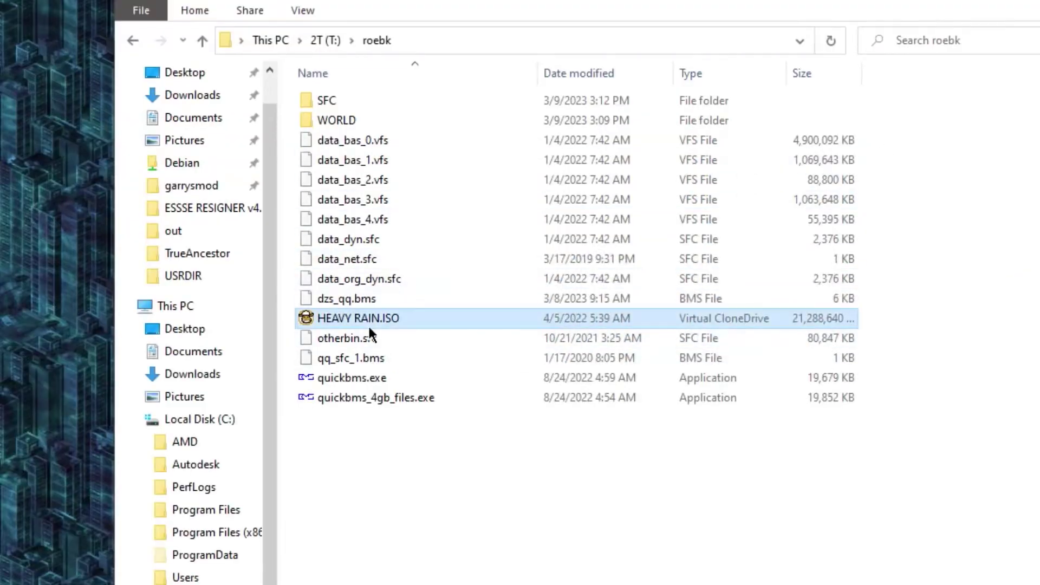
right_click(396, 321)
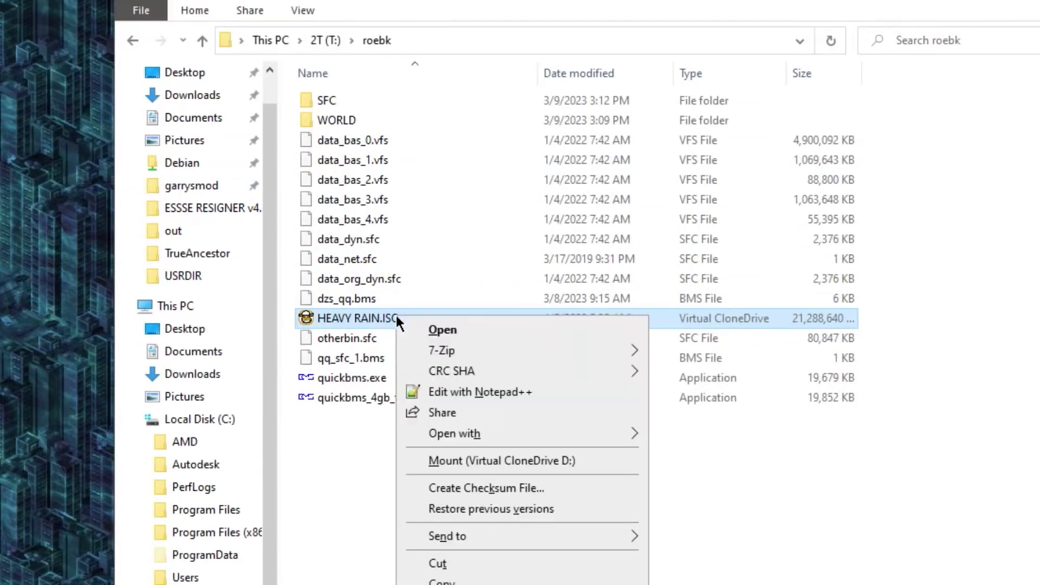
mouse_move(580, 346)
click(757, 352)
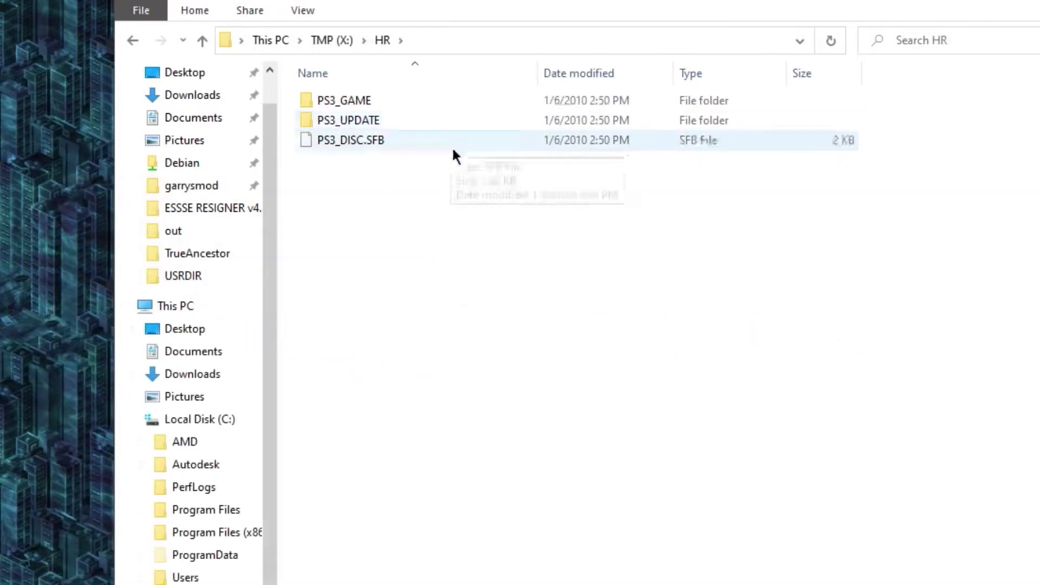
Step: Locate the console's /dev_hdd0/GAMES/HR folder in WinSCP and the local HR folder on the TMP (X:) drive
key(alt+Tab)
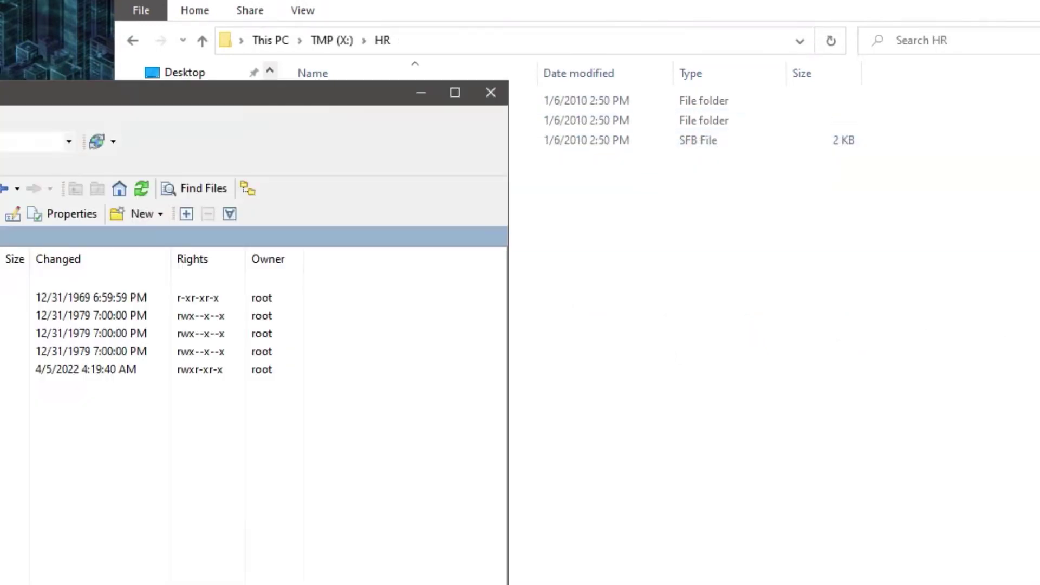
drag(6, 94, 372, 193)
double_click(232, 471)
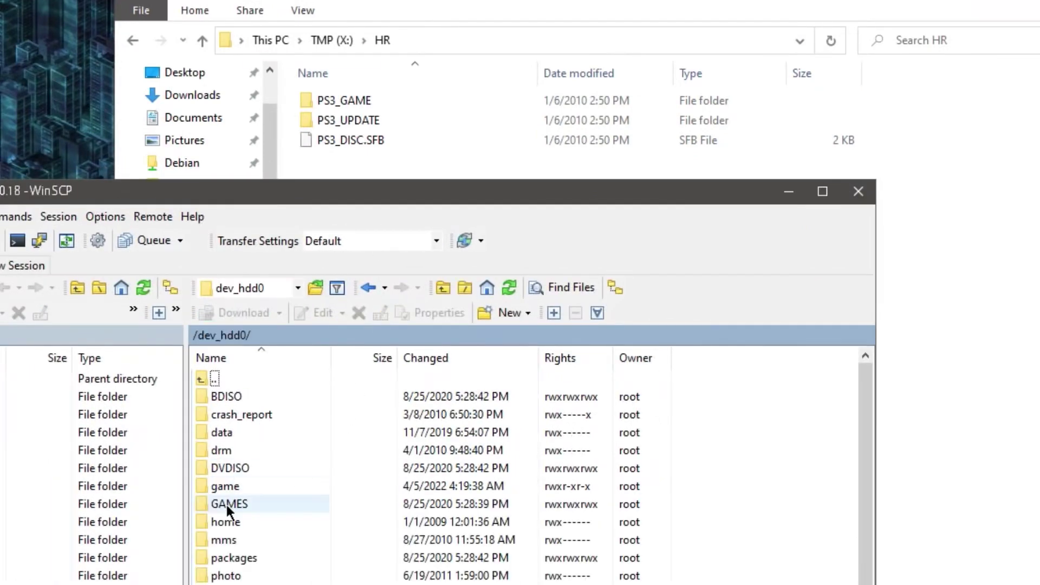
double_click(226, 502)
click(213, 396)
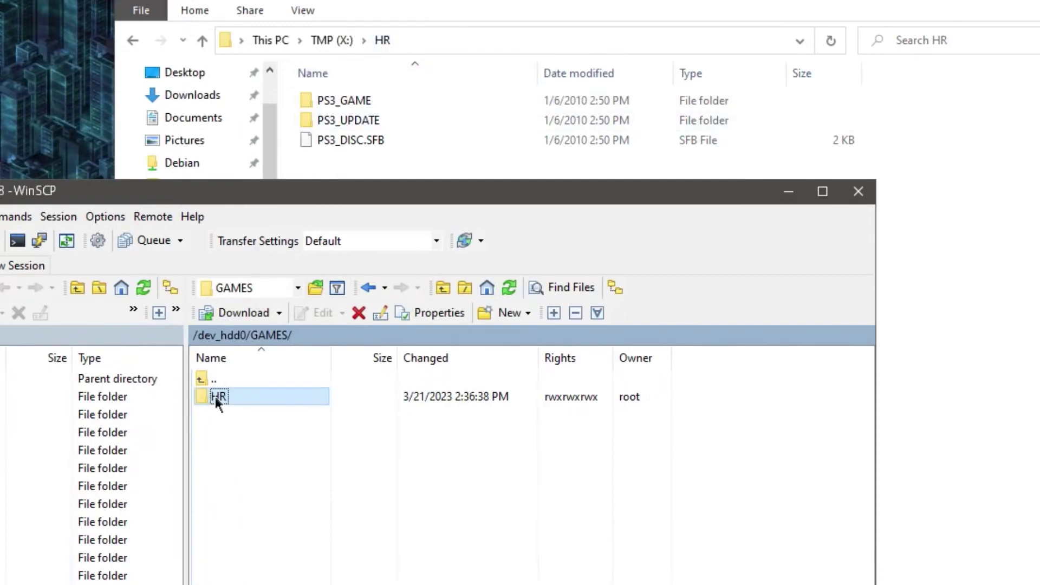
double_click(216, 395)
double_click(205, 380)
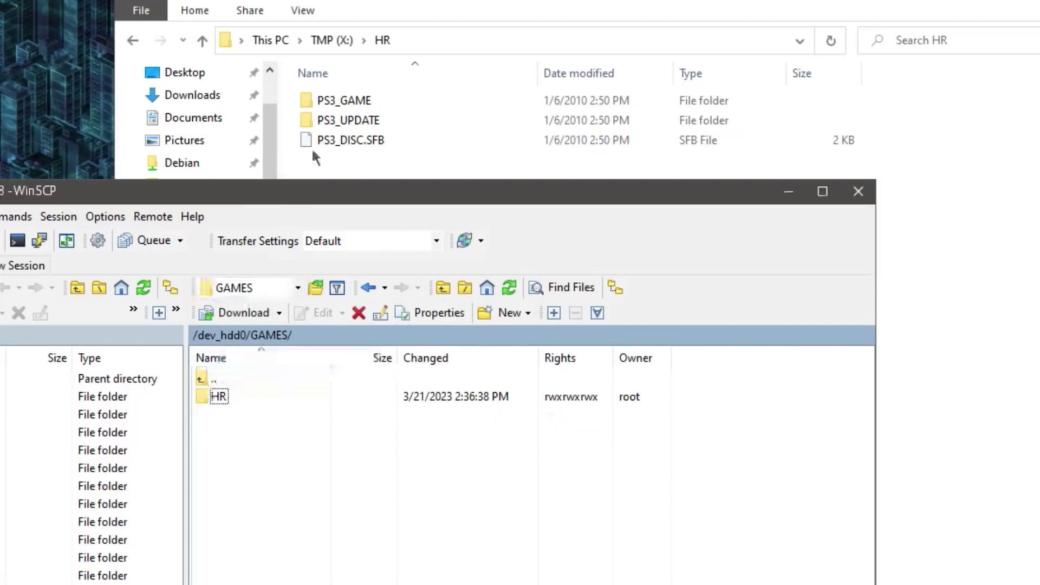
click(345, 40)
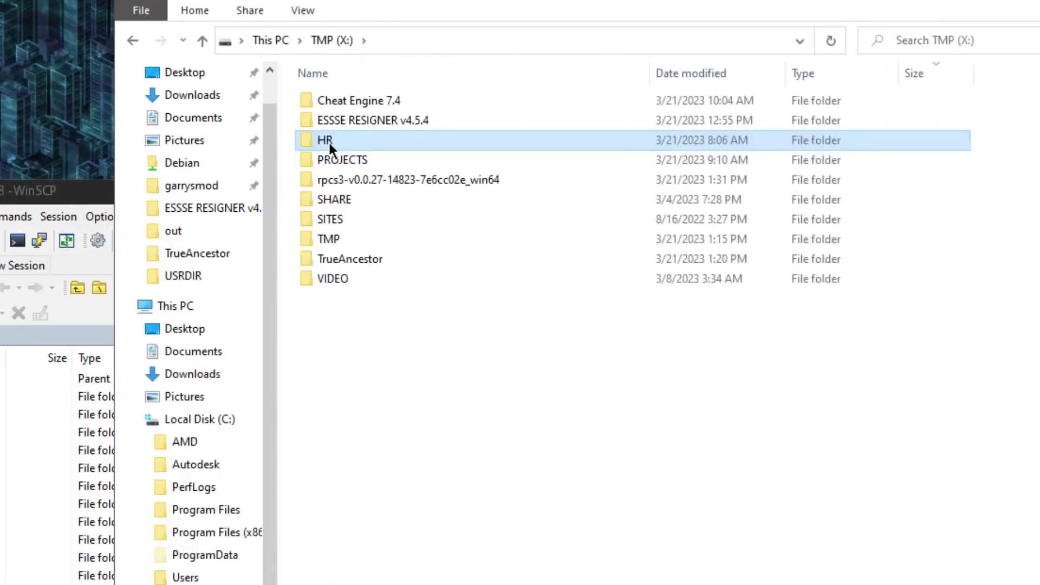
key(alt+Tab)
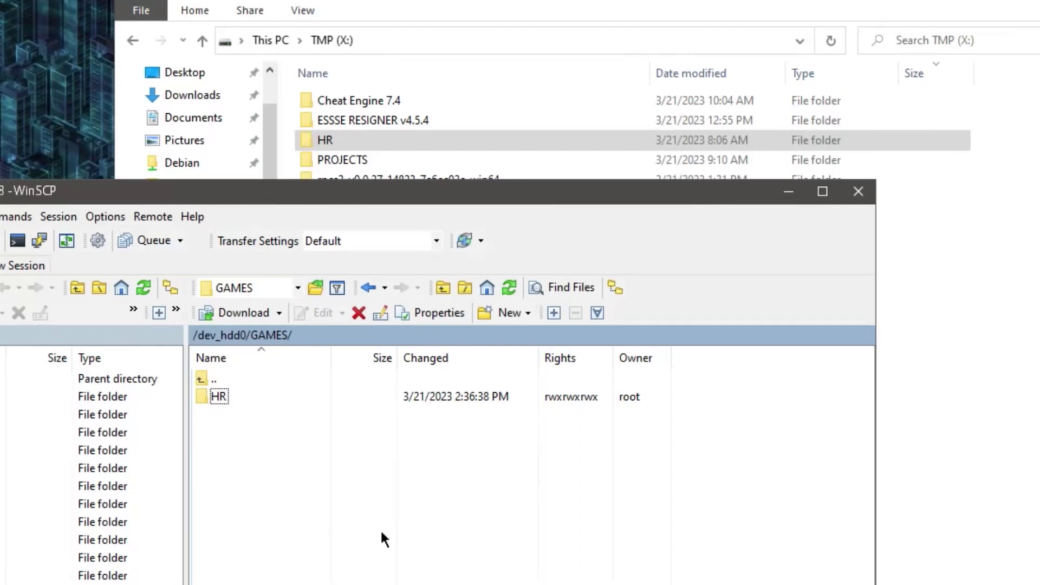
Step: Look over the ESSSE RESIGNER v4.5.4 and TrueAncestor tool folders on the TMP (X:) drive
click(910, 461)
click(368, 128)
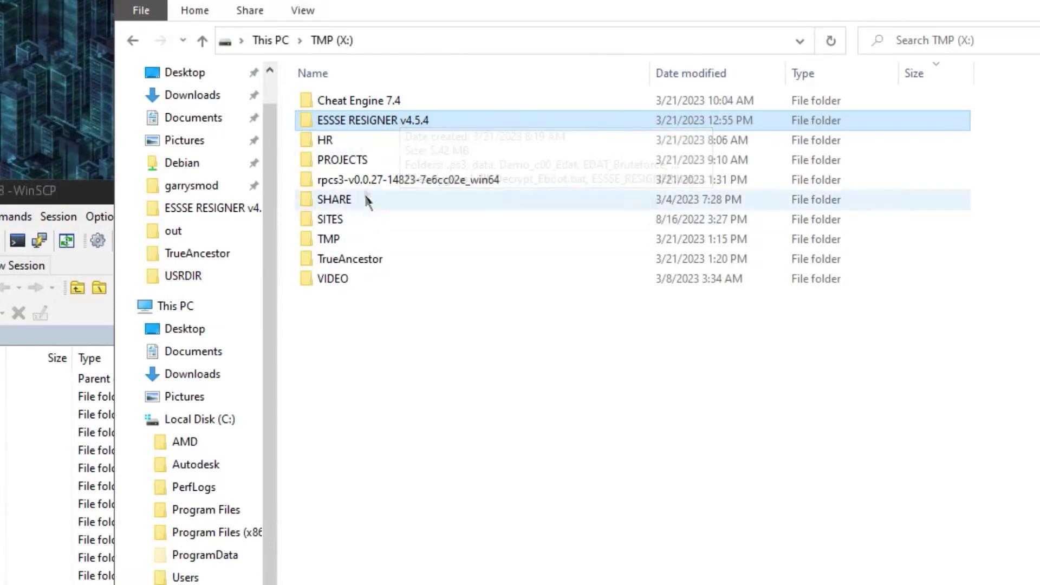
double_click(377, 264)
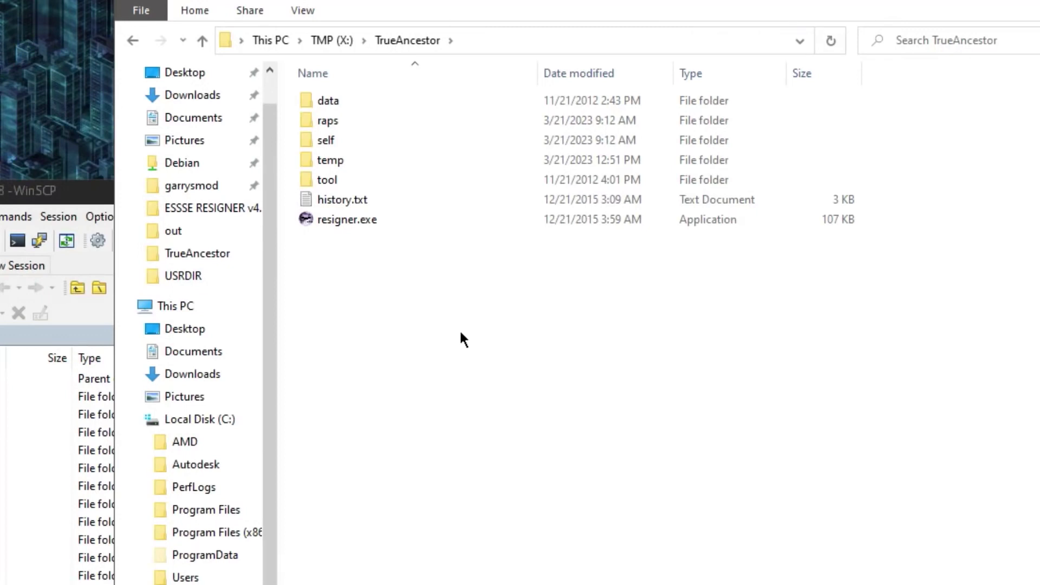
key(alt+Left)
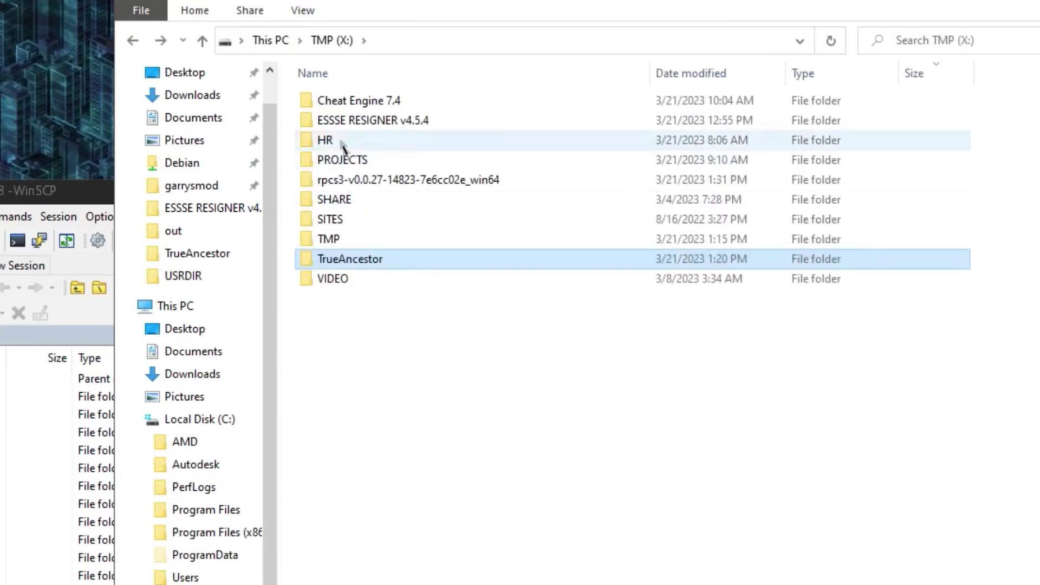
Step: Copy EBOOT.BIN from HR\PS3_GAME\USRDIR on the TMP (X:) drive into the ESSSE RESIGNER v4.5.4 folder
double_click(334, 140)
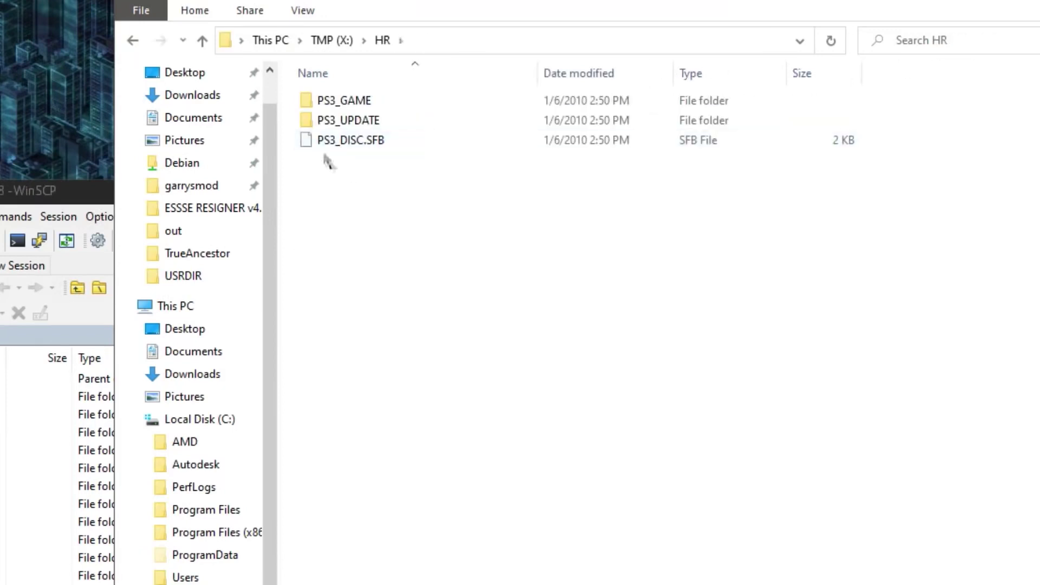
double_click(334, 103)
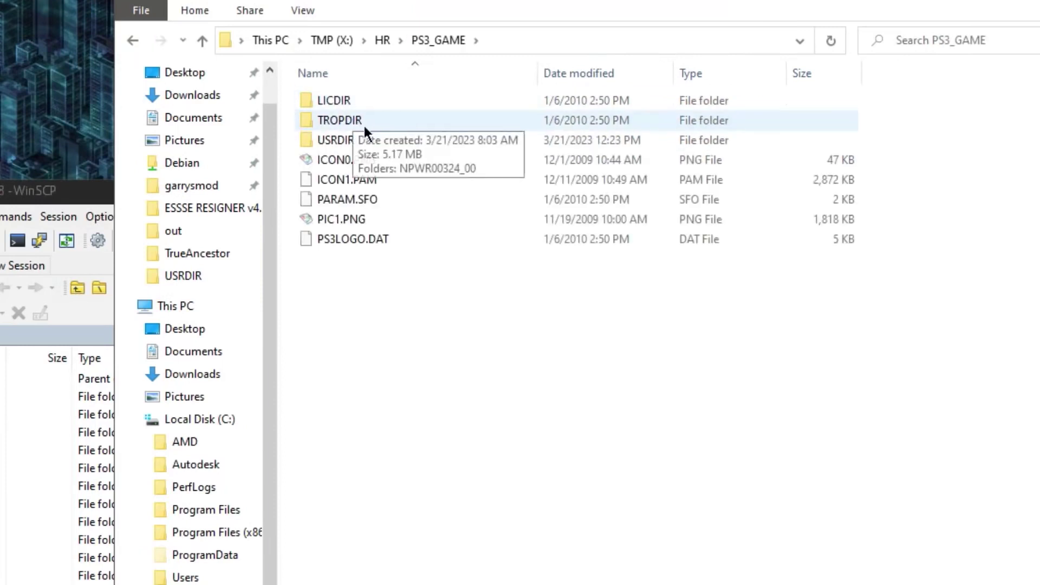
double_click(348, 143)
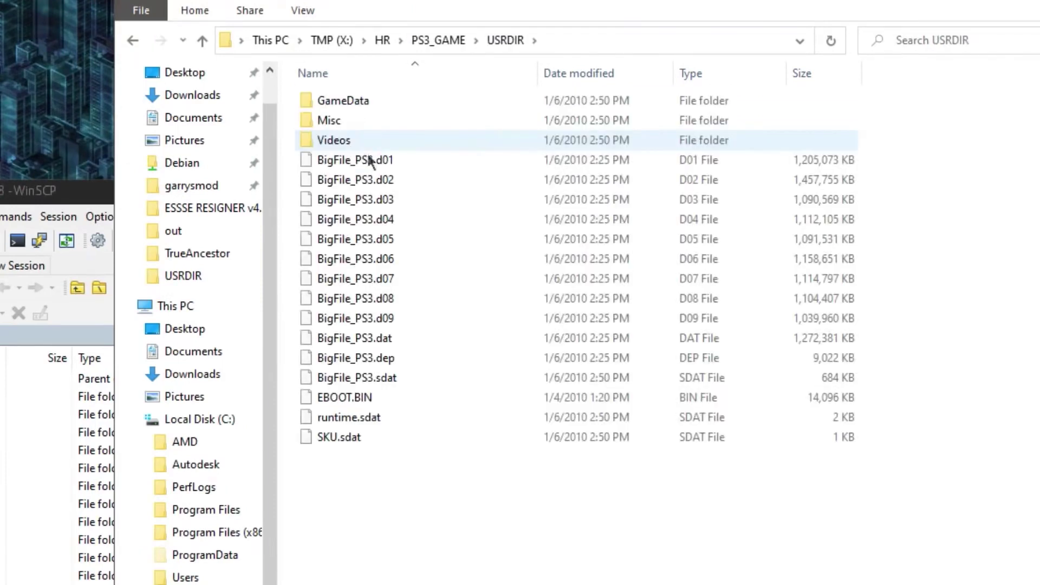
click(368, 395)
right_click(347, 406)
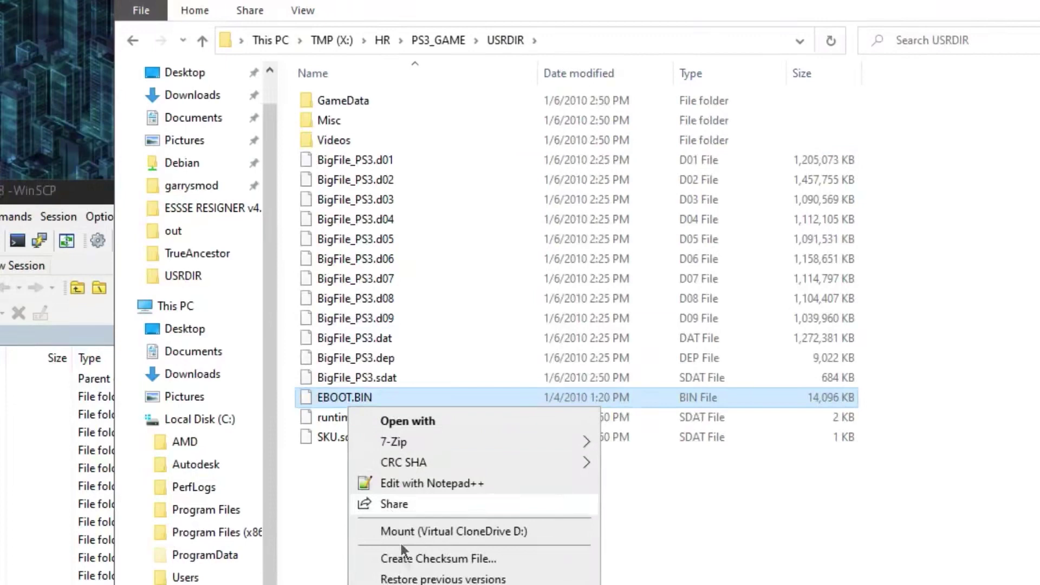
key(Escape)
key(alt+Left)
key(alt+Left)
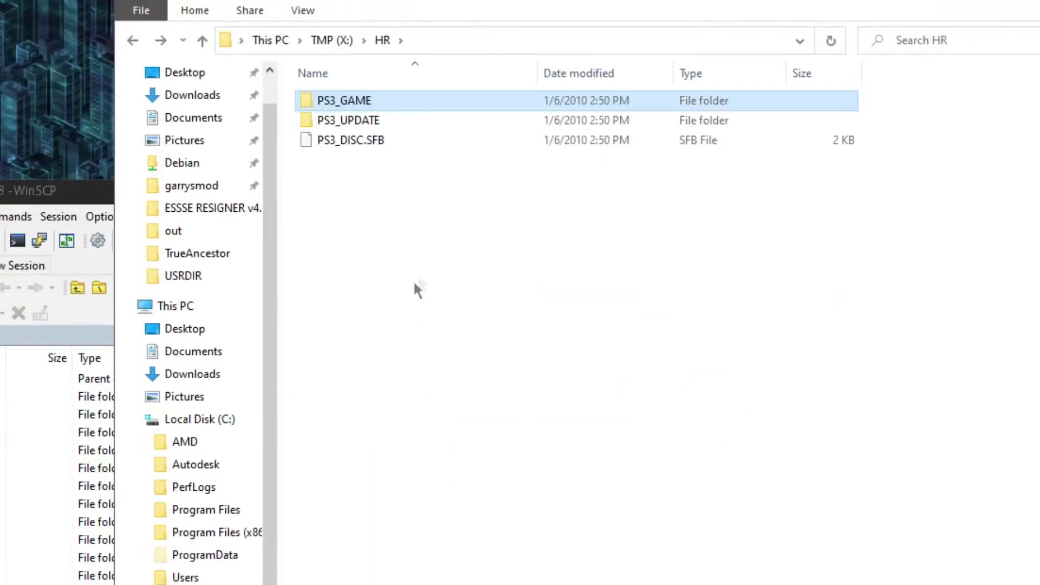
key(alt+Left)
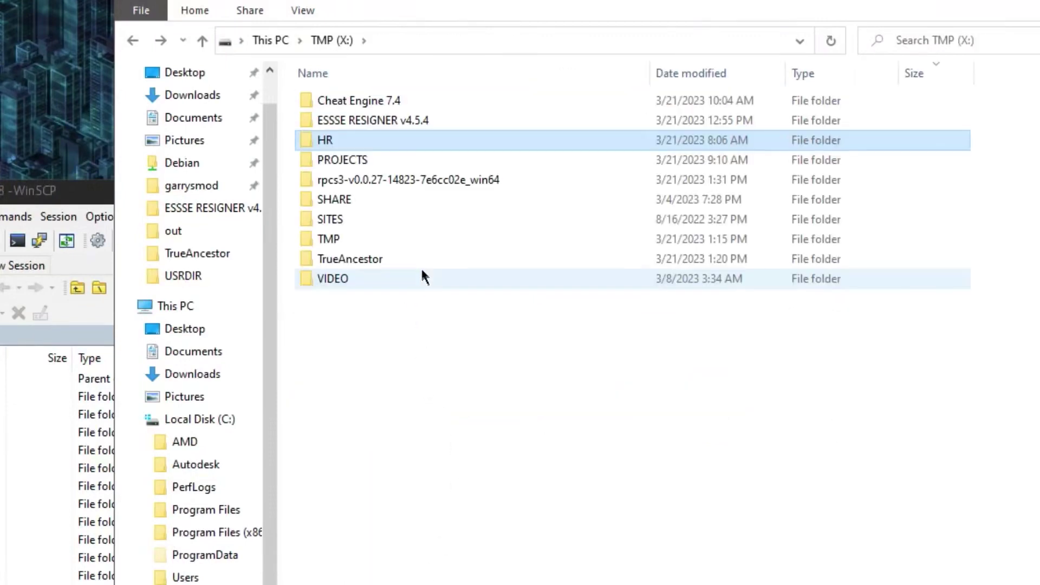
double_click(343, 121)
right_click(975, 536)
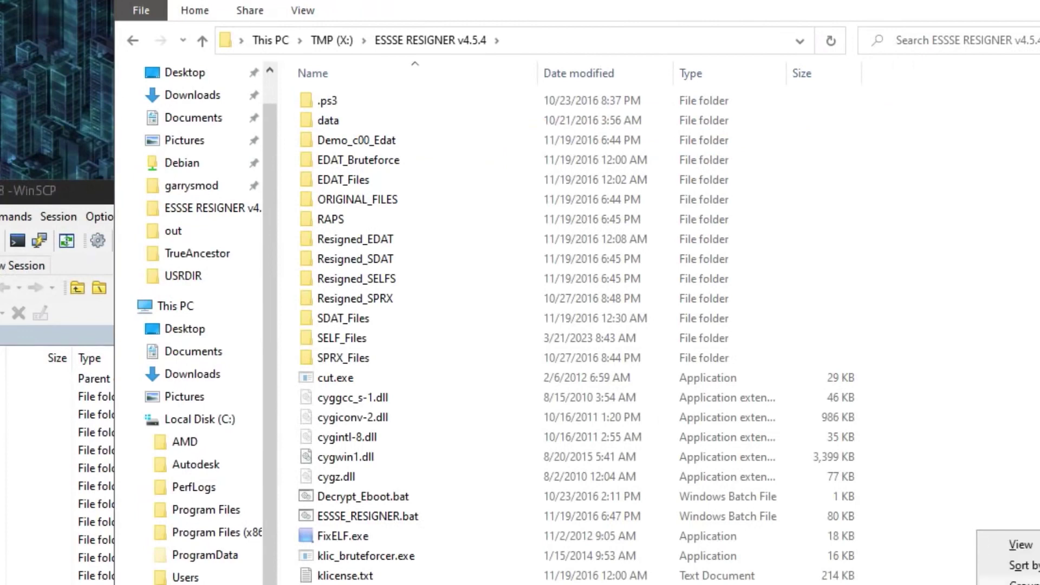
key(p)
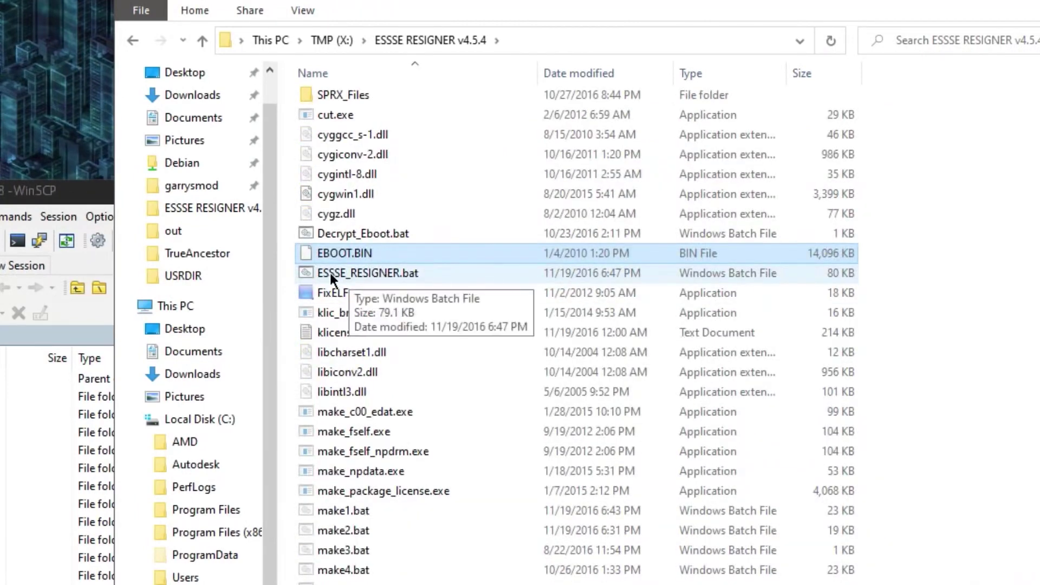
Step: Run ESSSE_RESIGNER.bat to resign the EBOOT to DEX (NON-DRM) without compression, and exit the resigner
double_click(402, 273)
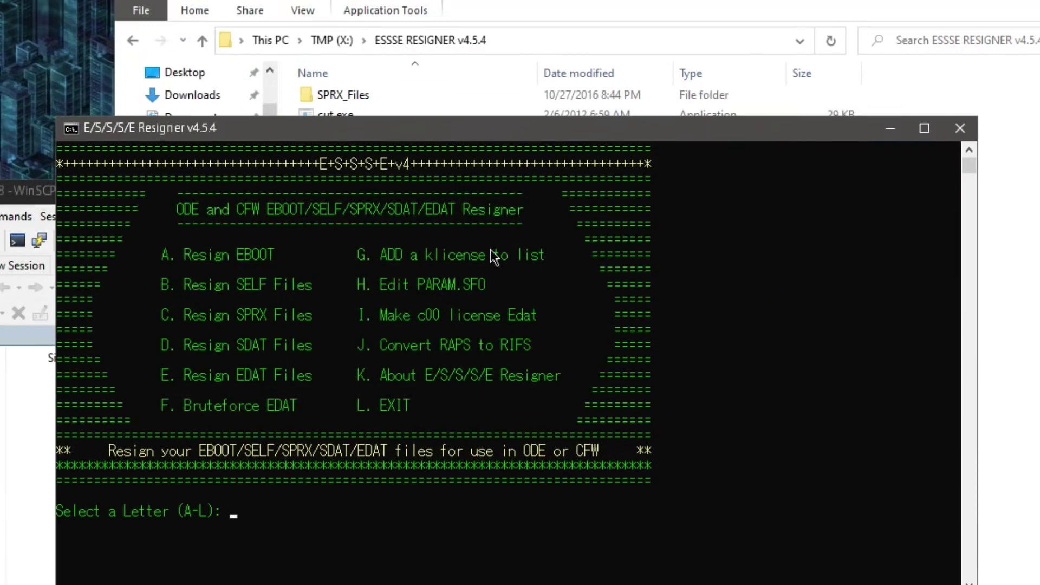
text(a)
key(Return)
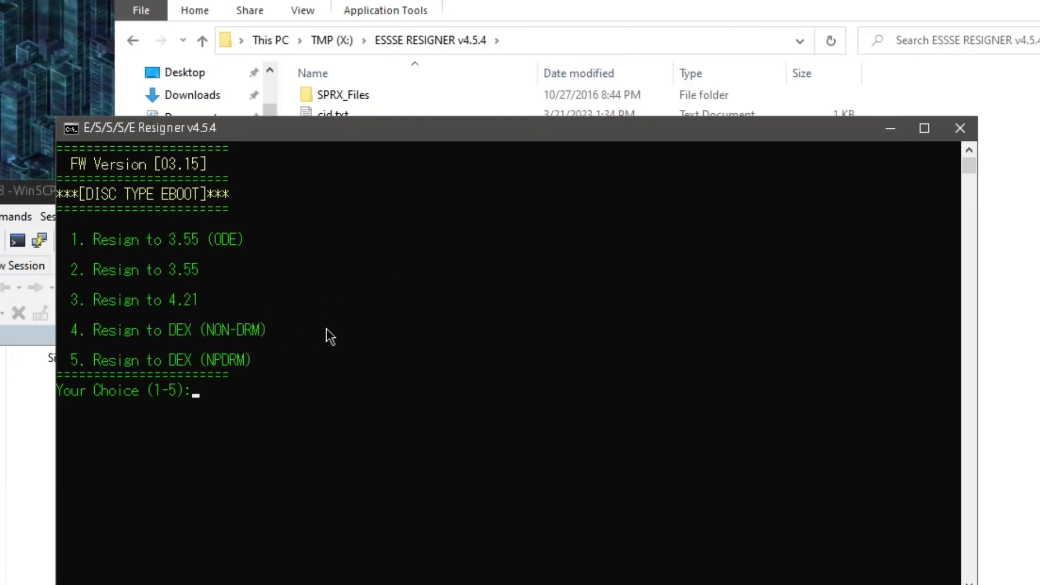
text(4)
key(Return)
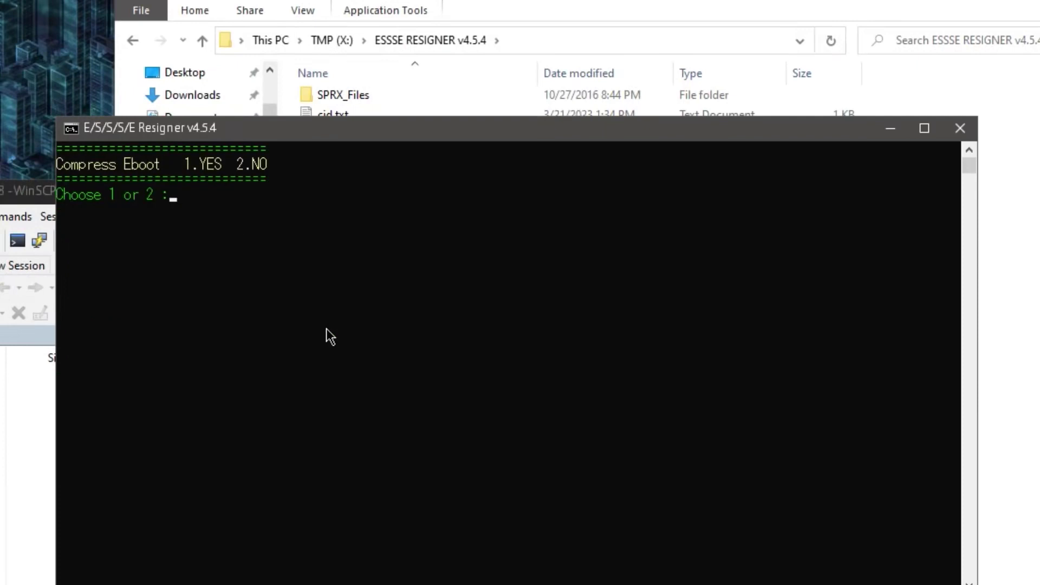
text(2)
key(Return)
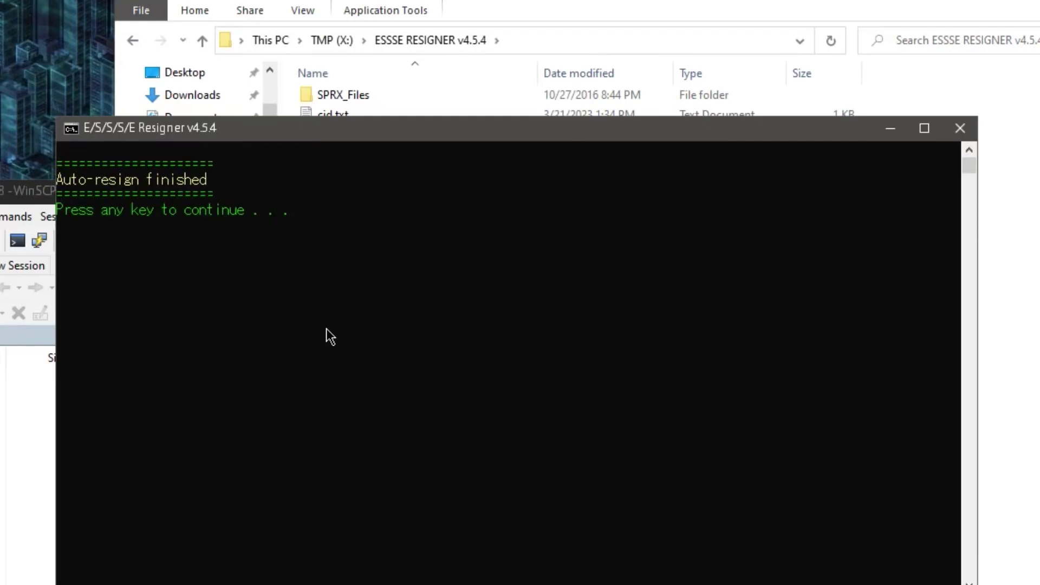
key(Return)
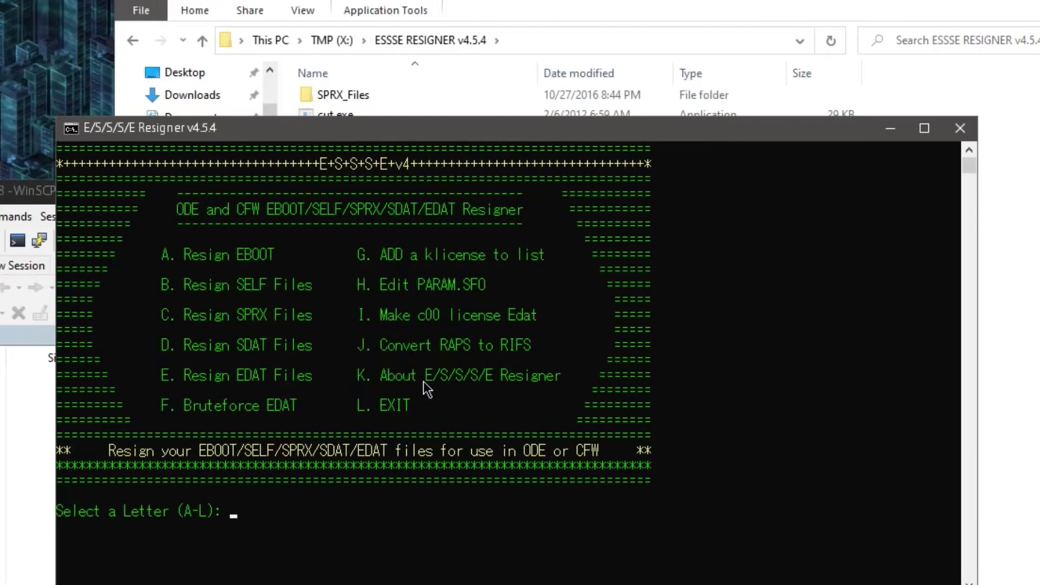
text(L)
key(Return)
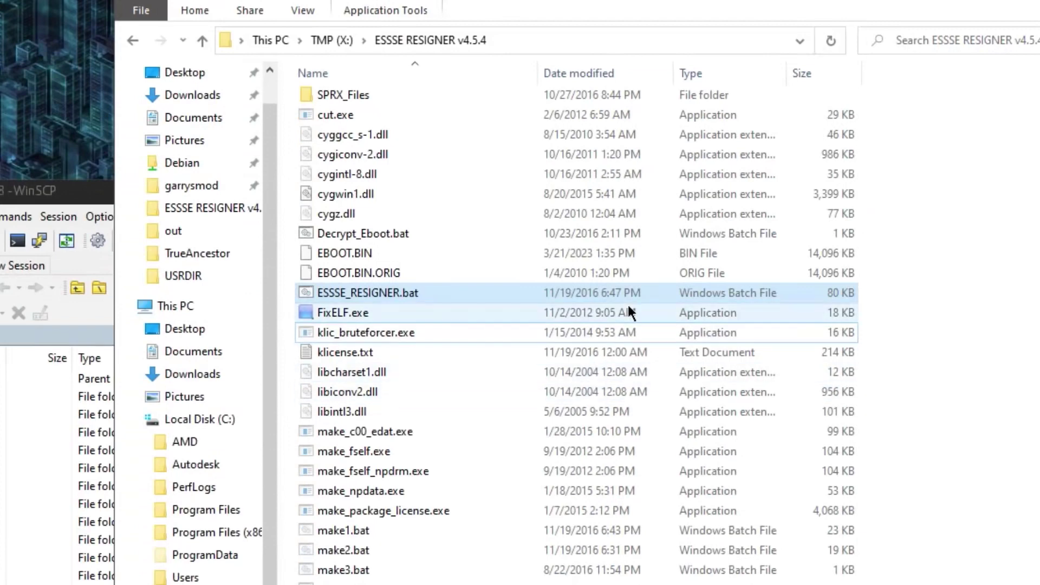
Step: Delete the EBOOT.BIN.ORIG backup from the ESSSE RESIGNER v4.5.4 folder
click(386, 254)
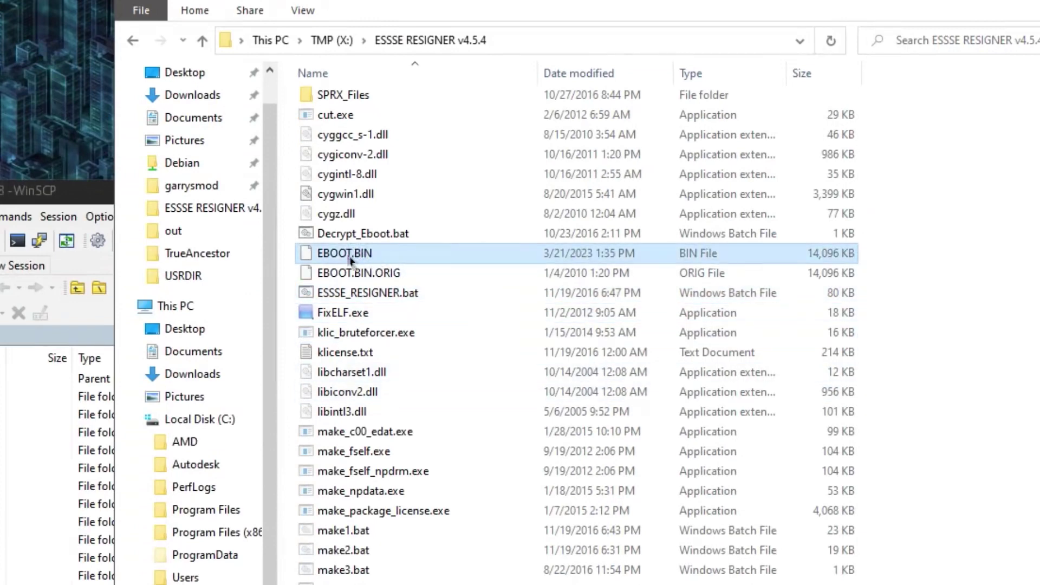
right_click(378, 271)
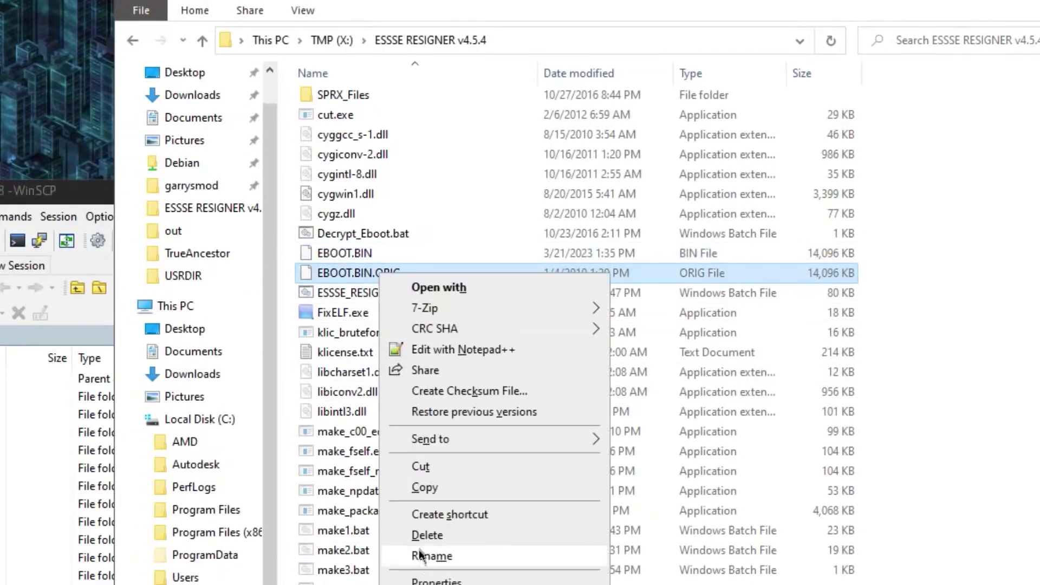
click(418, 535)
Step: Move the resigned EBOOT.BIN from the ESSSE RESIGNER v4.5.4 folder into the TrueAncestor folder
right_click(353, 252)
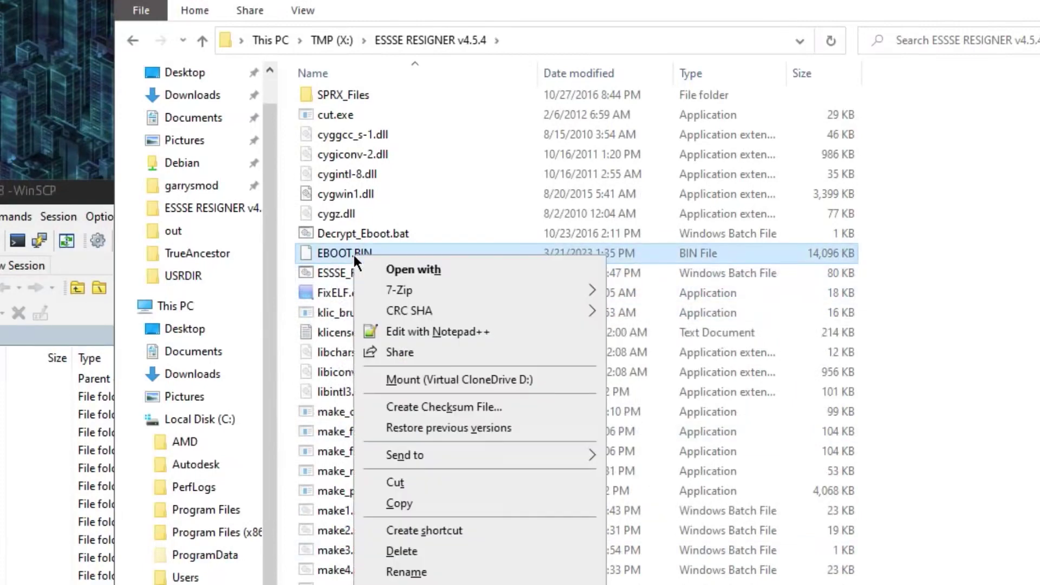
click(414, 482)
key(alt+Up)
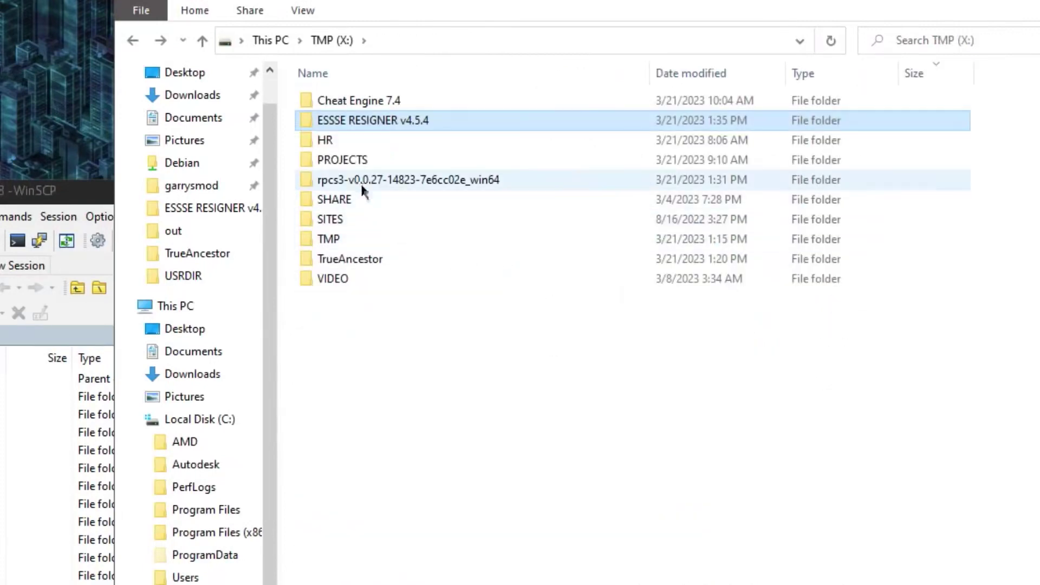
double_click(366, 257)
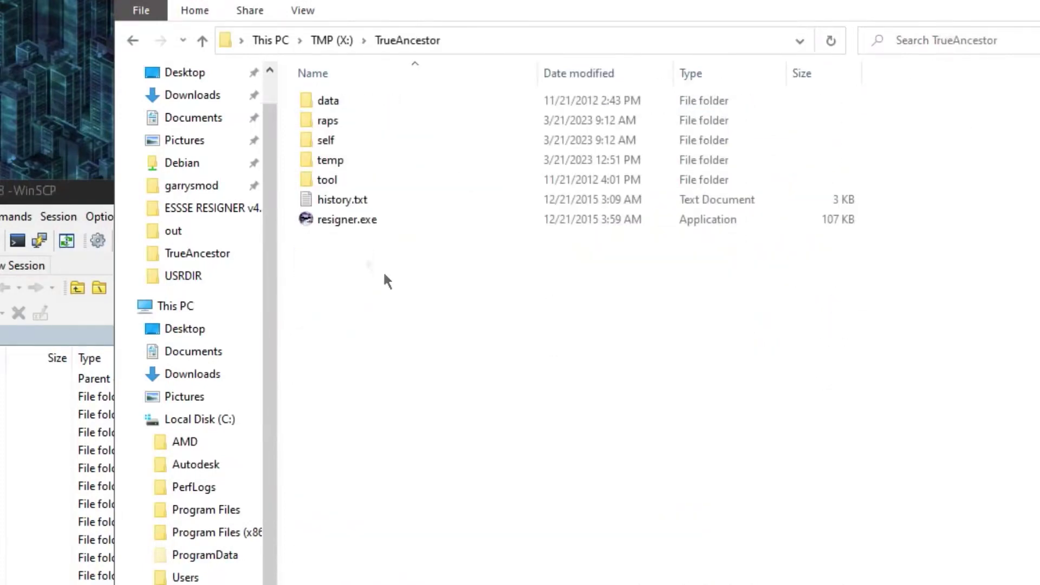
right_click(413, 316)
click(476, 445)
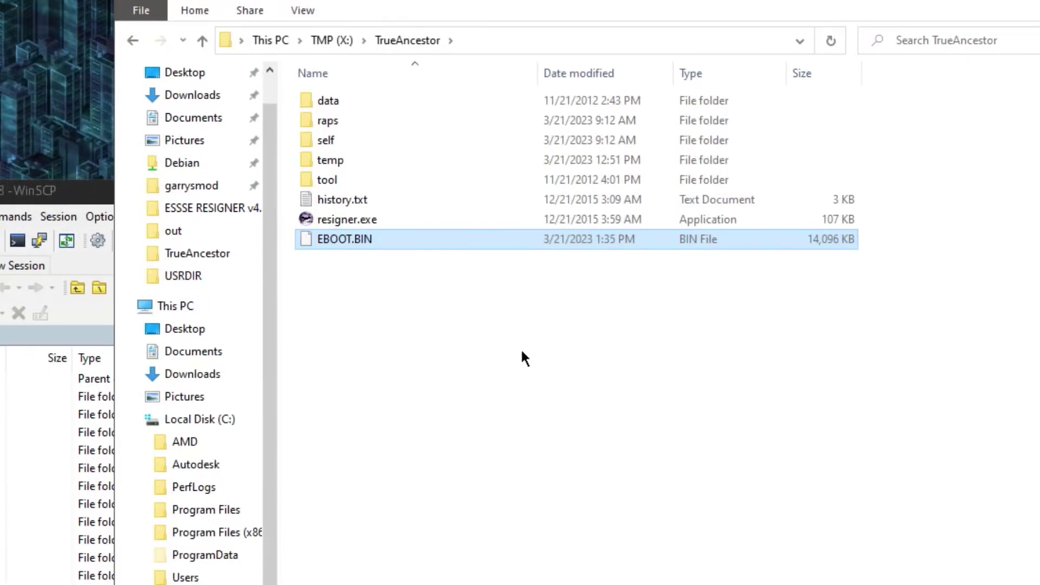
Step: Run TrueAncestor's resigner.exe and decrypt EBOOT.BIN with the DEX OFW option Decrypt EBOOT.BIN (FSELF) Only
double_click(370, 222)
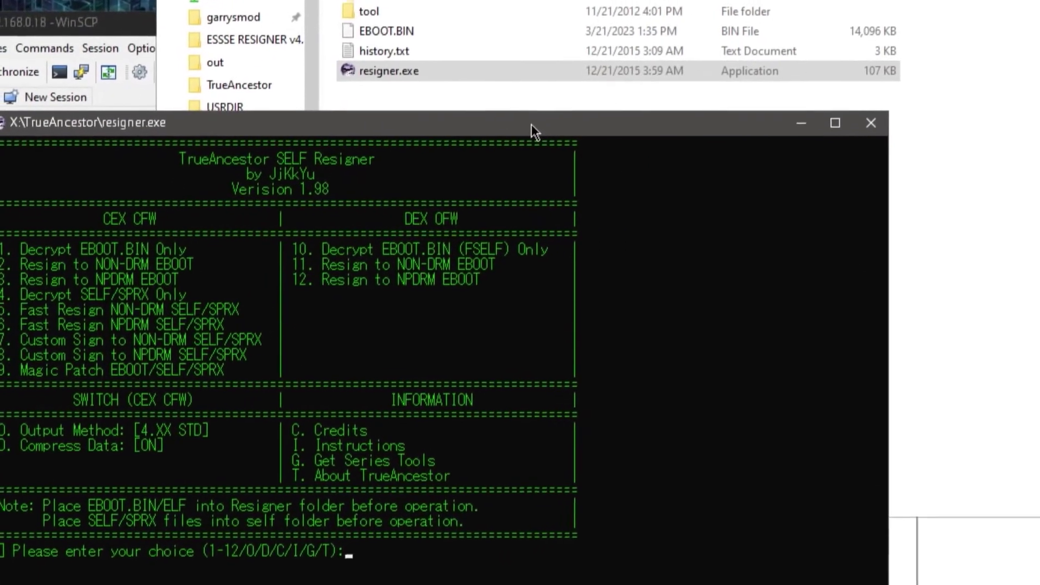
drag(532, 125, 554, 130)
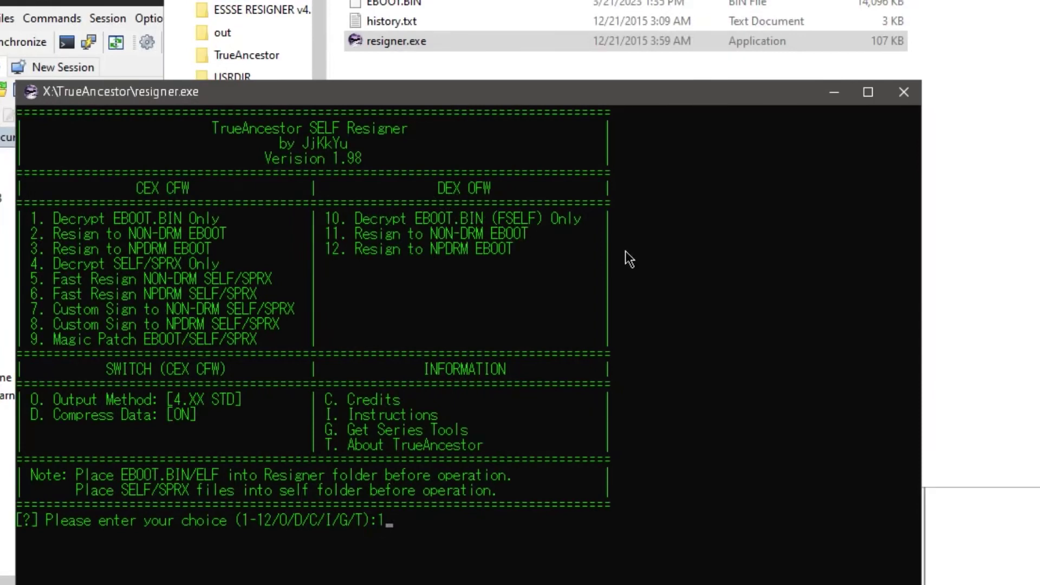
text(0)
key(Return)
key(Return)
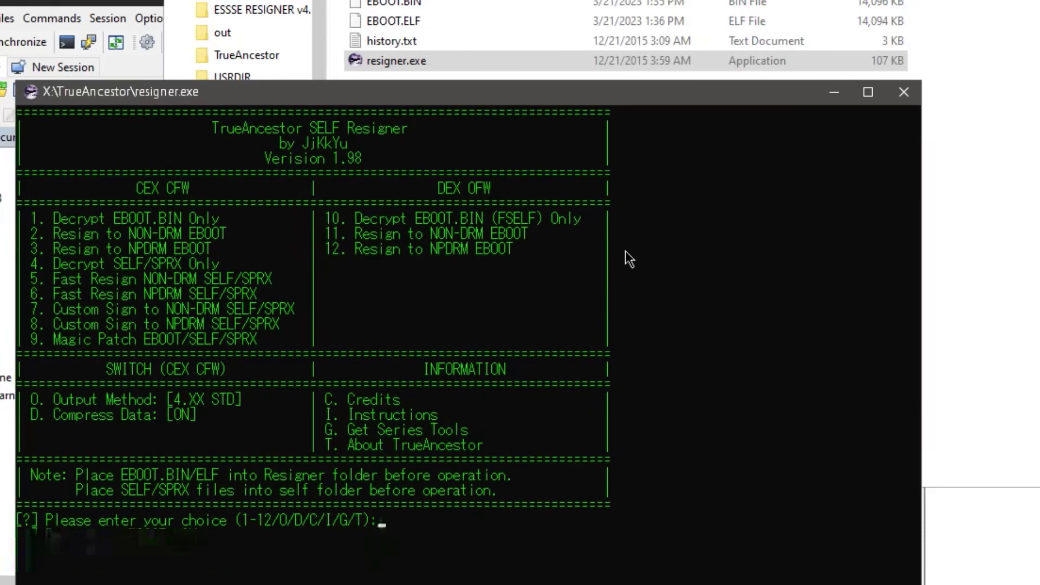
Step: Open the decrypted EBOOT.ELF from the TrueAncestor folder in the HxD hex editor
drag(408, 93, 643, 180)
click(453, 122)
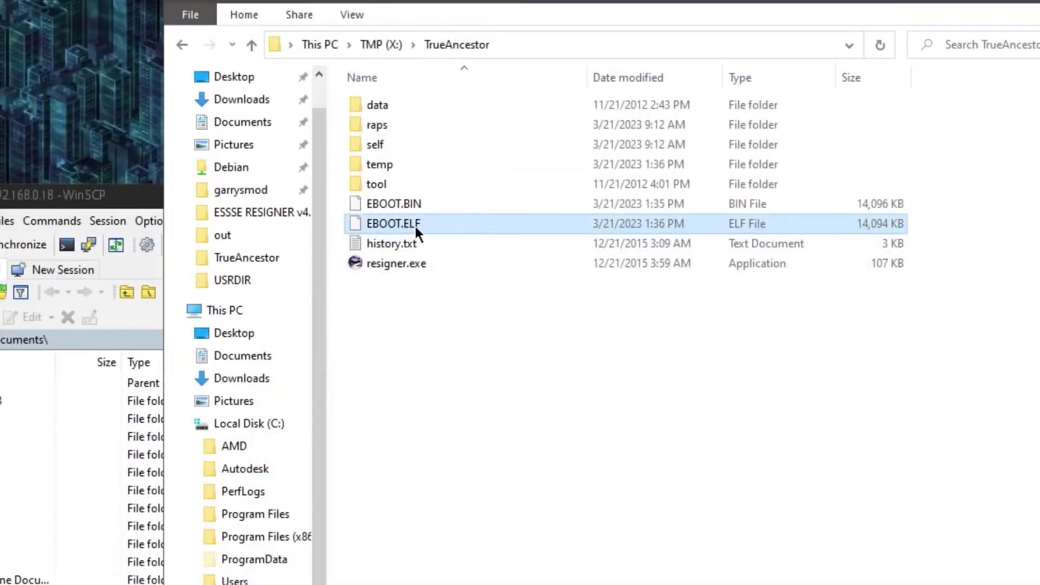
double_click(414, 223)
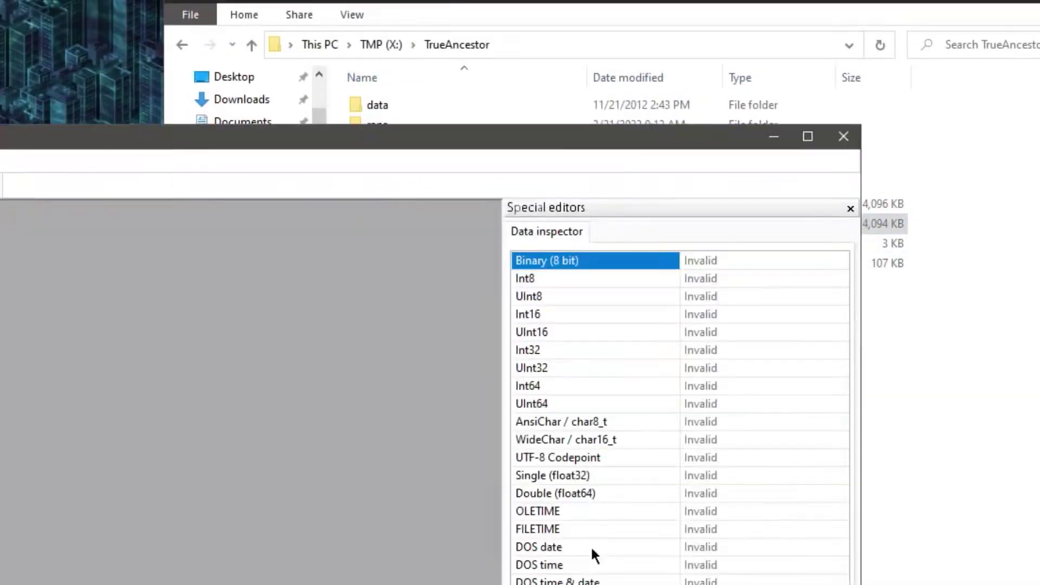
drag(235, 138, 226, 161)
click(526, 8)
drag(603, 4, 594, 3)
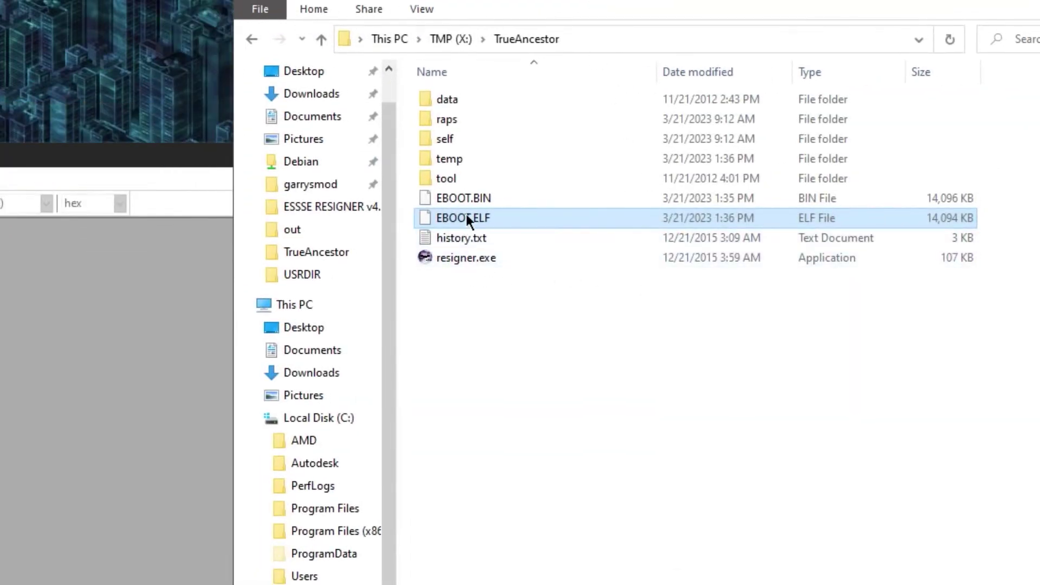
drag(482, 218, 33, 476)
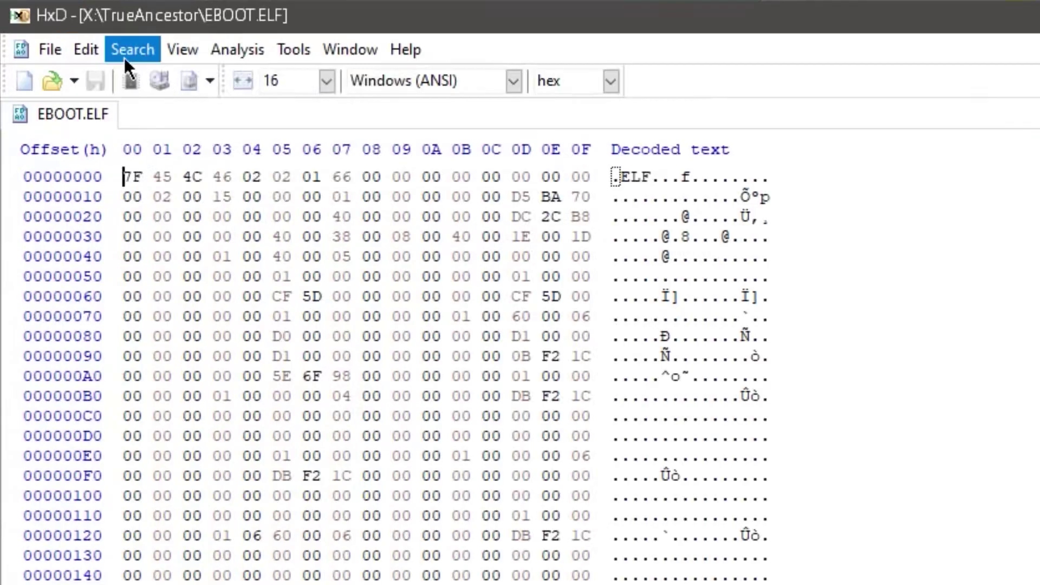
click(92, 36)
click(169, 104)
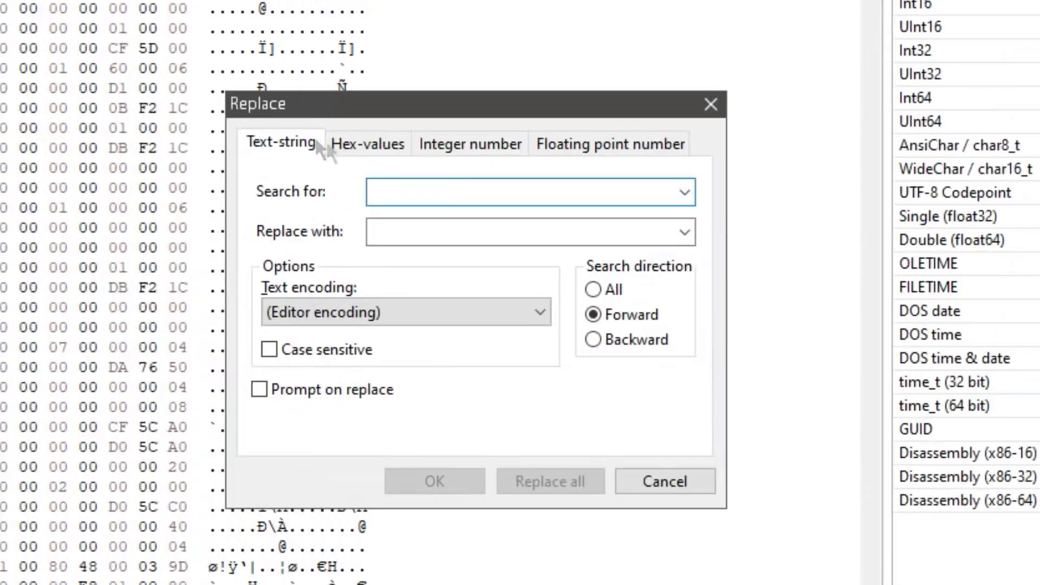
click(769, 389)
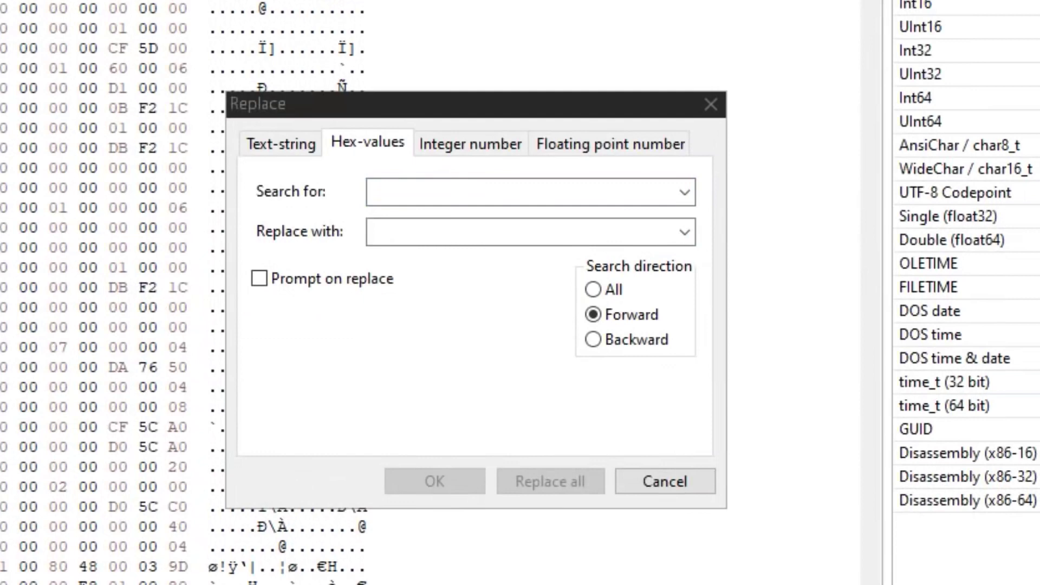
click(374, 194)
key(ctrl+v)
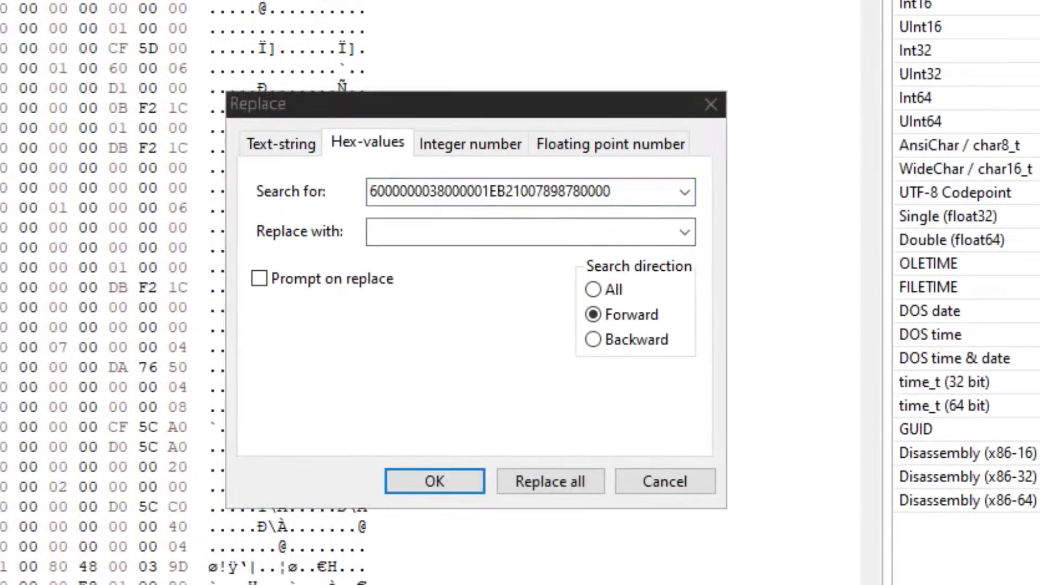
click(420, 243)
key(ctrl+v)
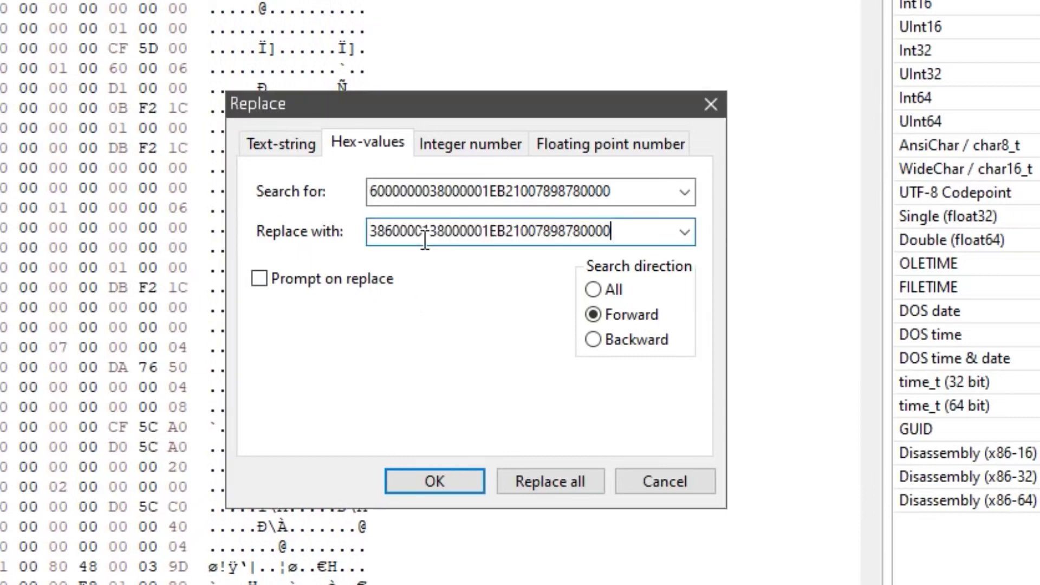
click(444, 484)
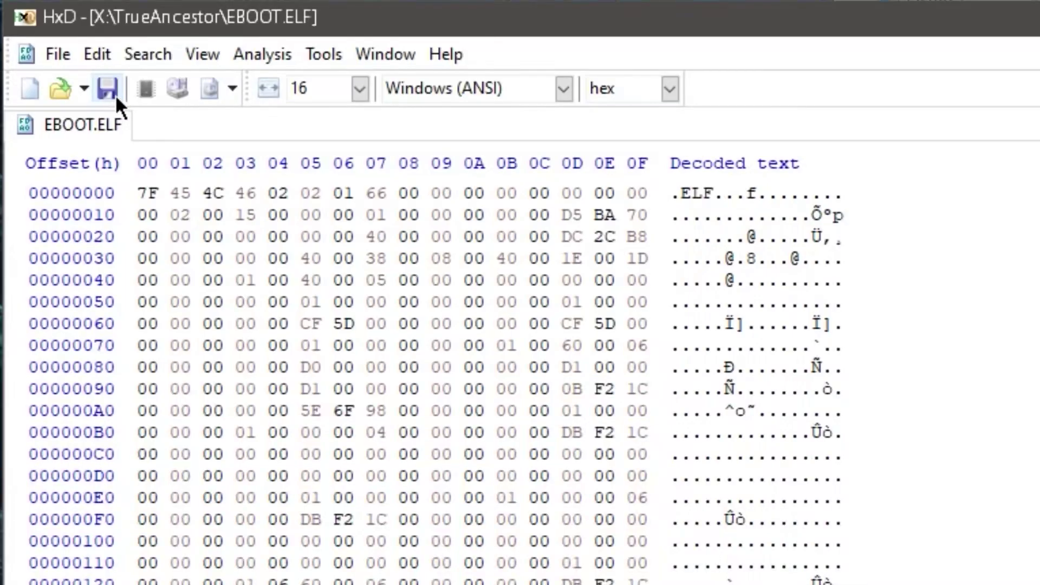
click(111, 93)
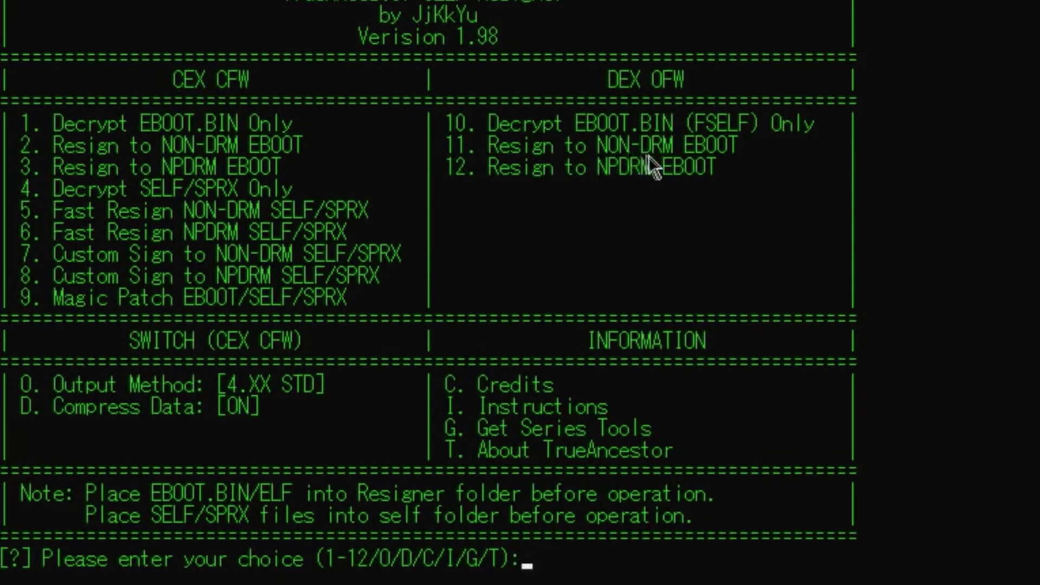
Step: Switch to the TrueAncestor resigner and resign the patched EBOOT.ELF with the DEX OFW option Resign to NON-DRM EBOOT
text(11)
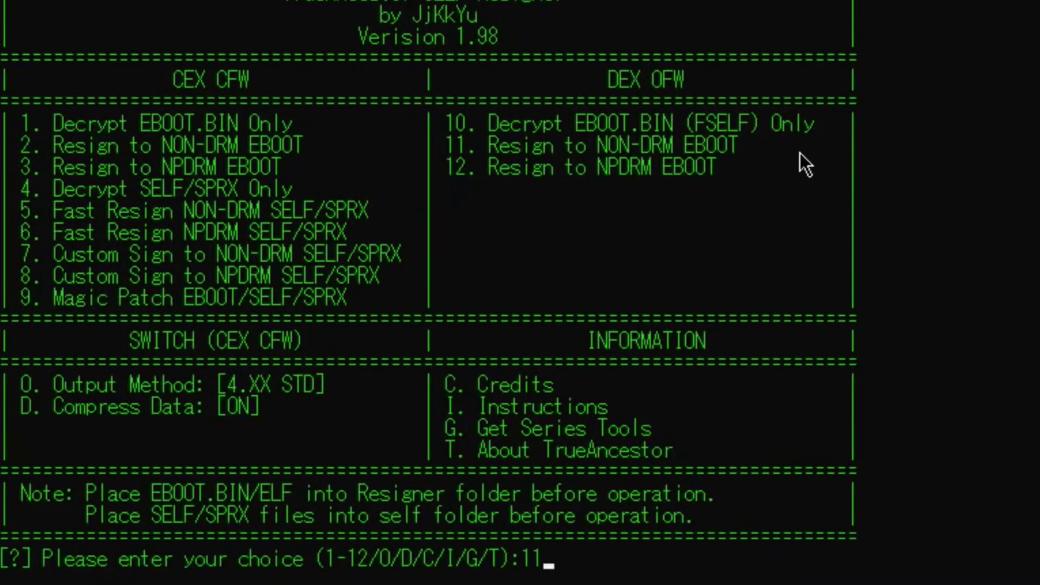
key(Return)
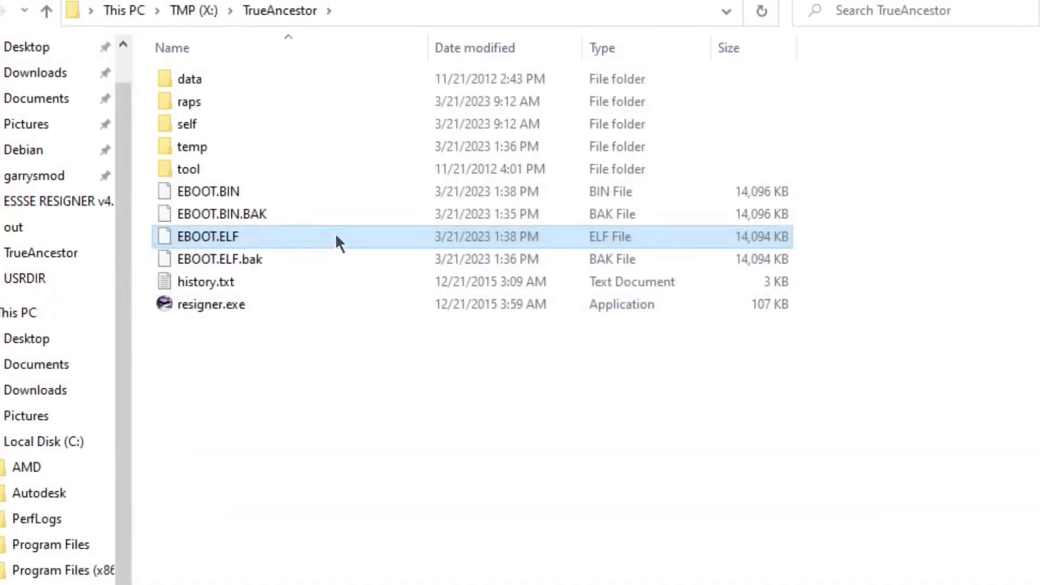
Step: Select the resigned EBOOT.BIN, switch to the PS3 FTP session in WinSCP and open /dev_hdd0/GAMES/HR/PS3_GAME/USRDIR
click(258, 192)
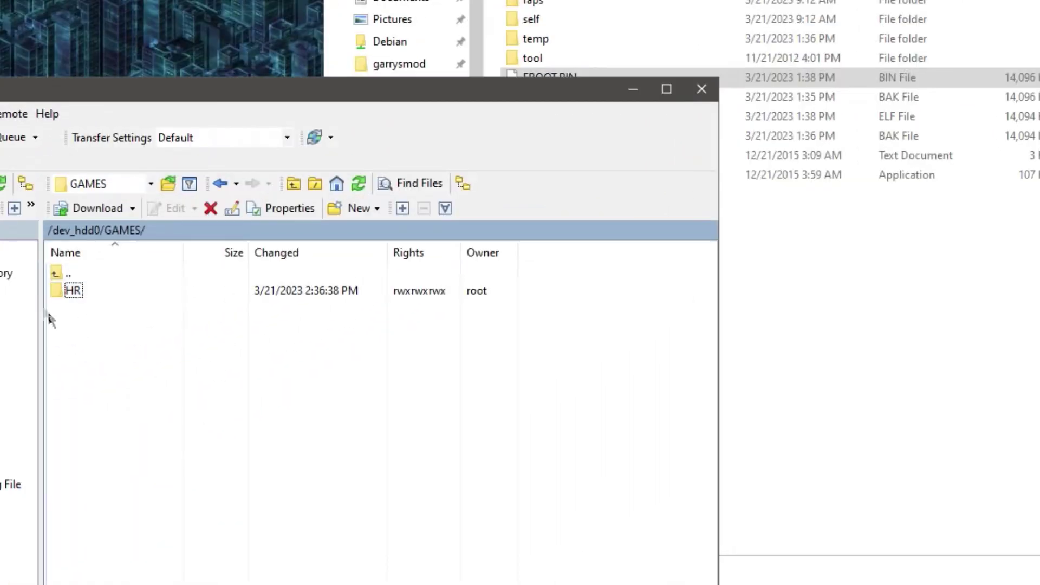
double_click(91, 291)
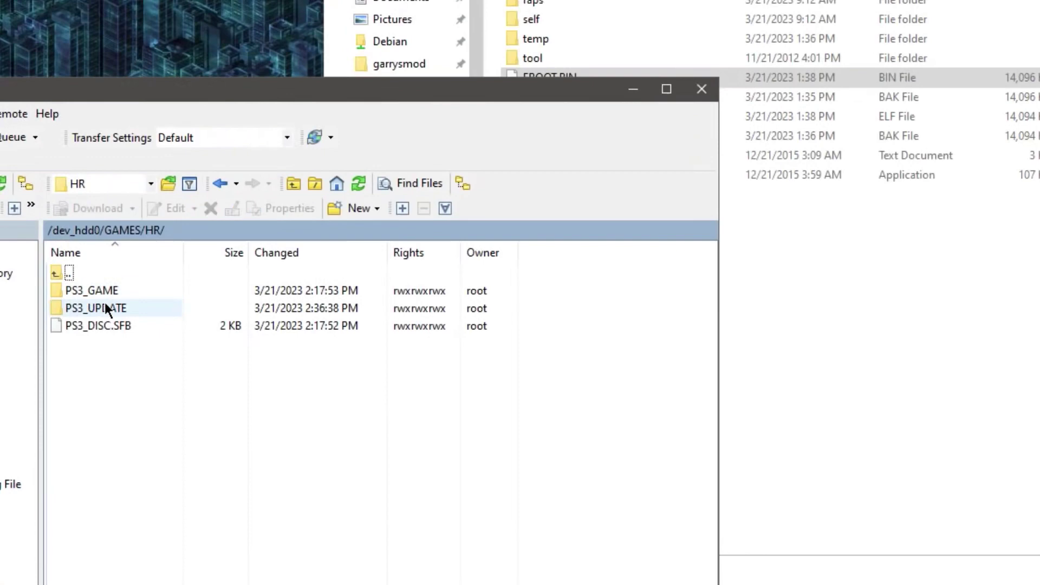
double_click(96, 295)
double_click(106, 325)
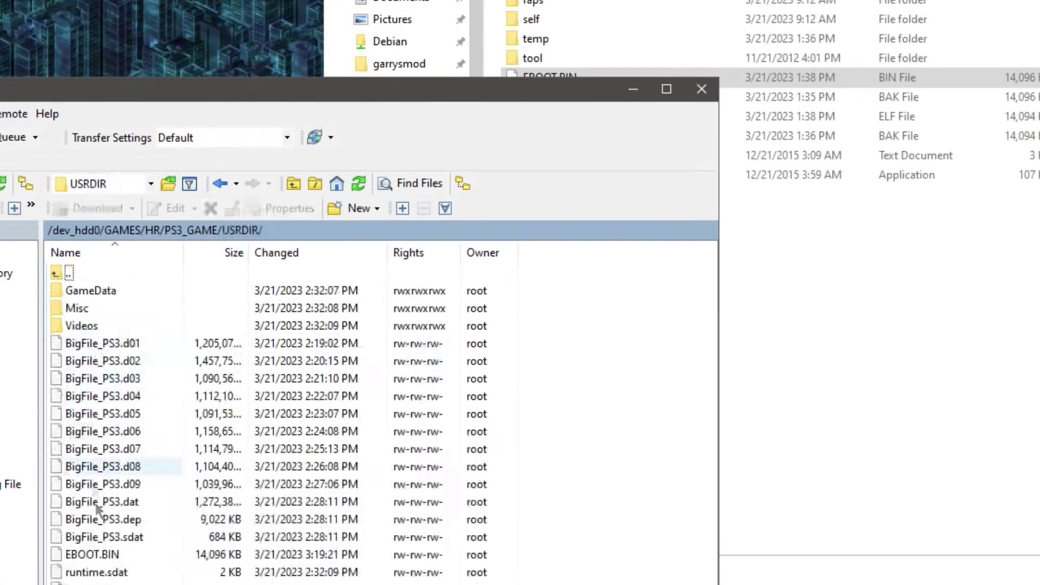
Step: Rename the original EBOOT.BIN in the PS3's USRDIR folder to EBOOT.BIN.og
right_click(127, 553)
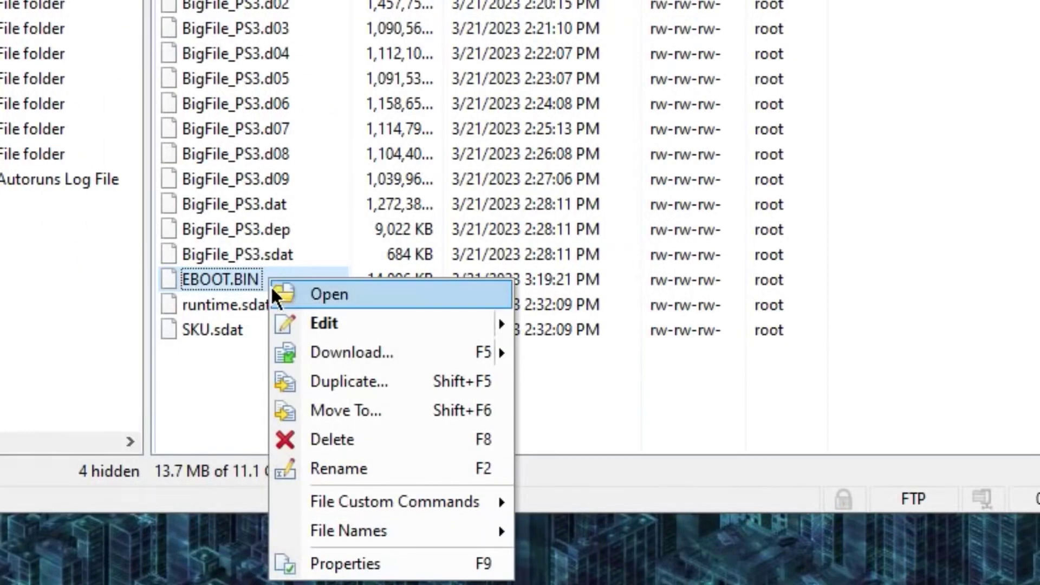
click(340, 469)
click(270, 282)
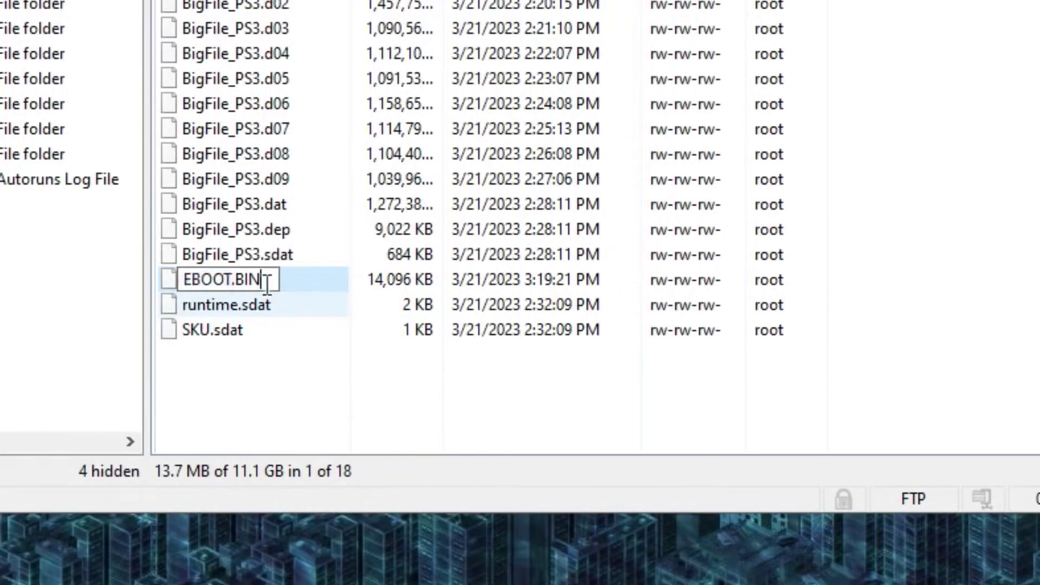
text(.og)
key(Return)
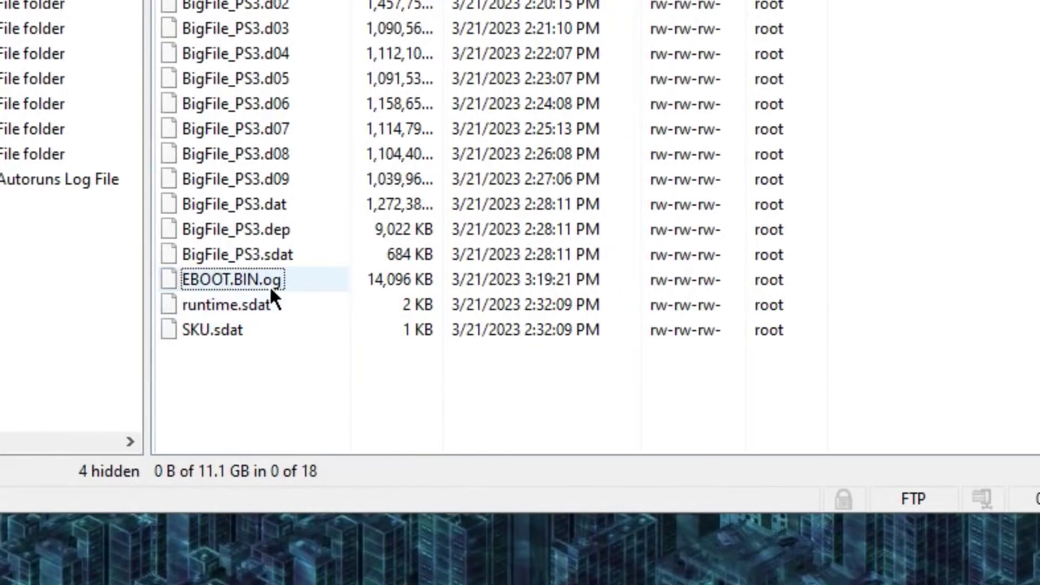
click(509, 85)
key(alt+Tab)
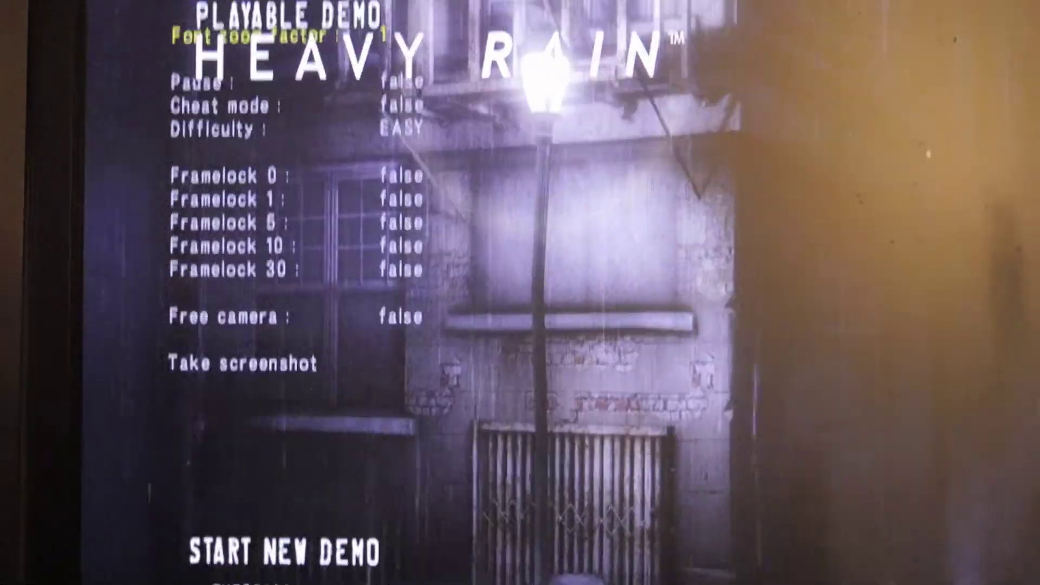
Step: Look through the Heavy Rain debug menu on the PS3, from Font zoom factor down to Take screenshot
key(Down)
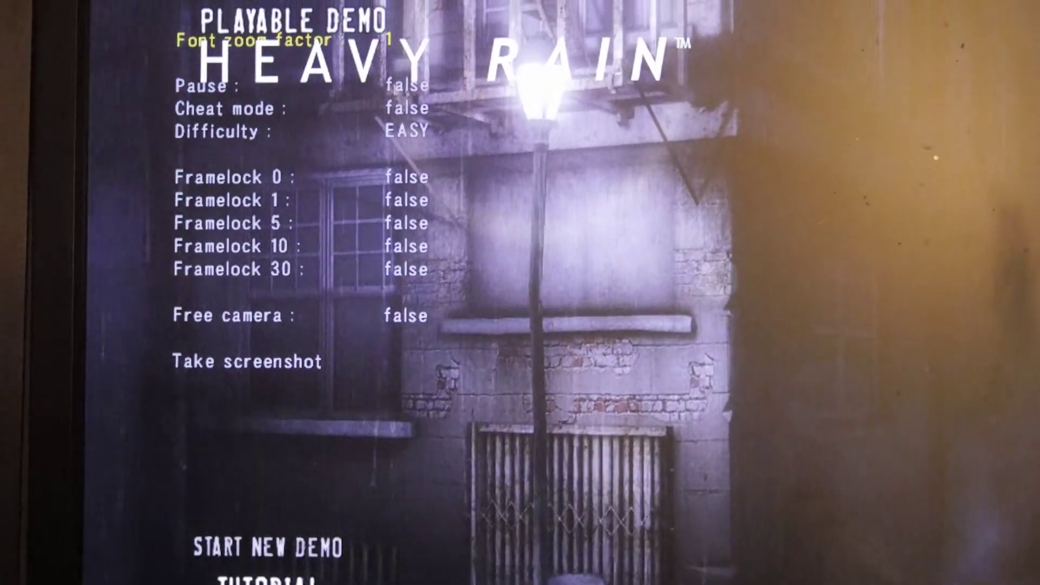
key(Down)
key(Down)
key(Down)
key(Down)
key(Down)
key(Down)
key(Down)
key(Down)
key(Down)
key(Down)
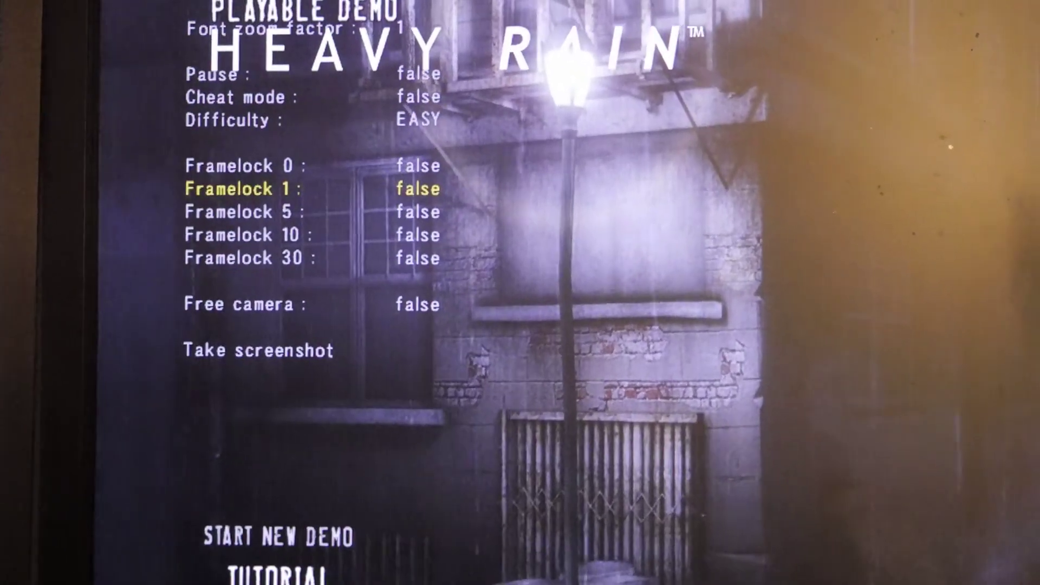
key(Up)
key(Up)
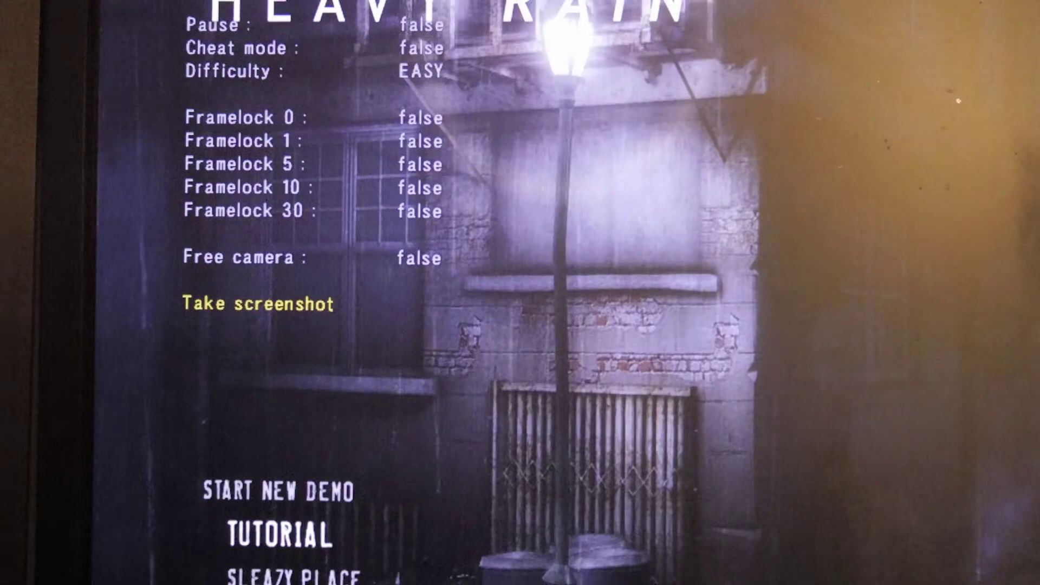
key(Down)
key(Down)
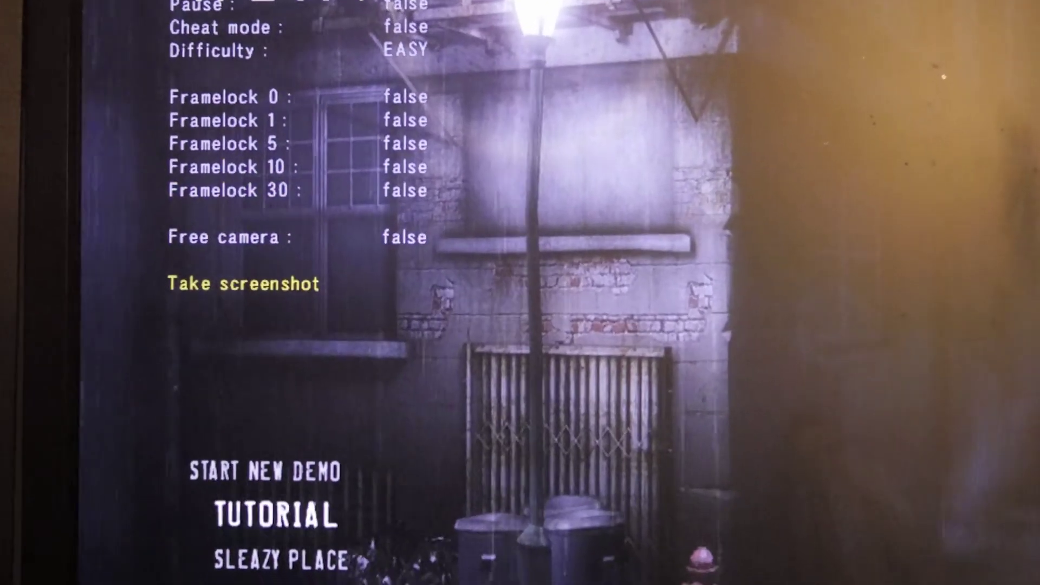
Step: Set the Free camera option in the debug menu to true
key(Up)
key(Up)
key(Down)
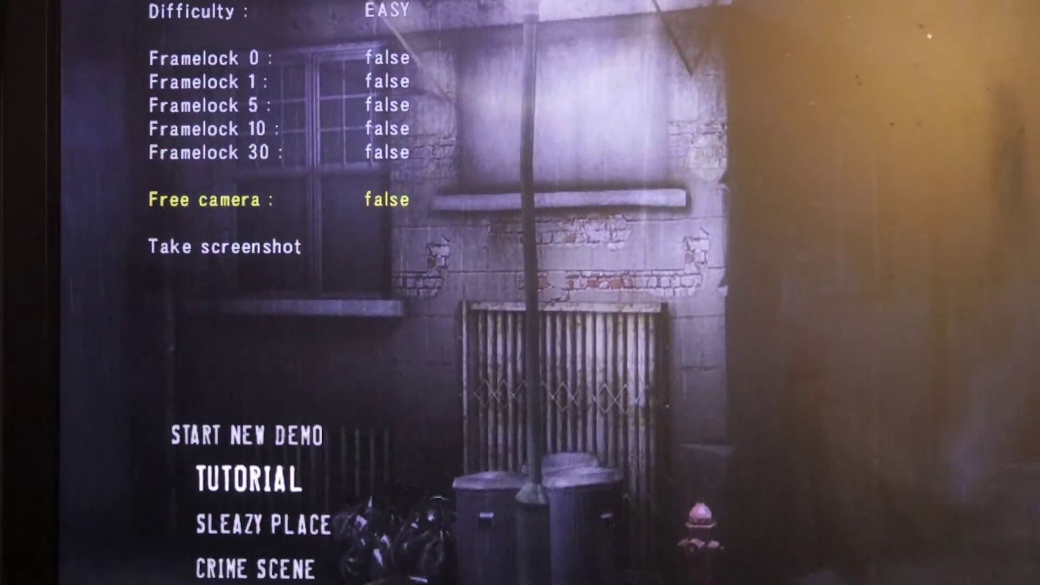
key(Return)
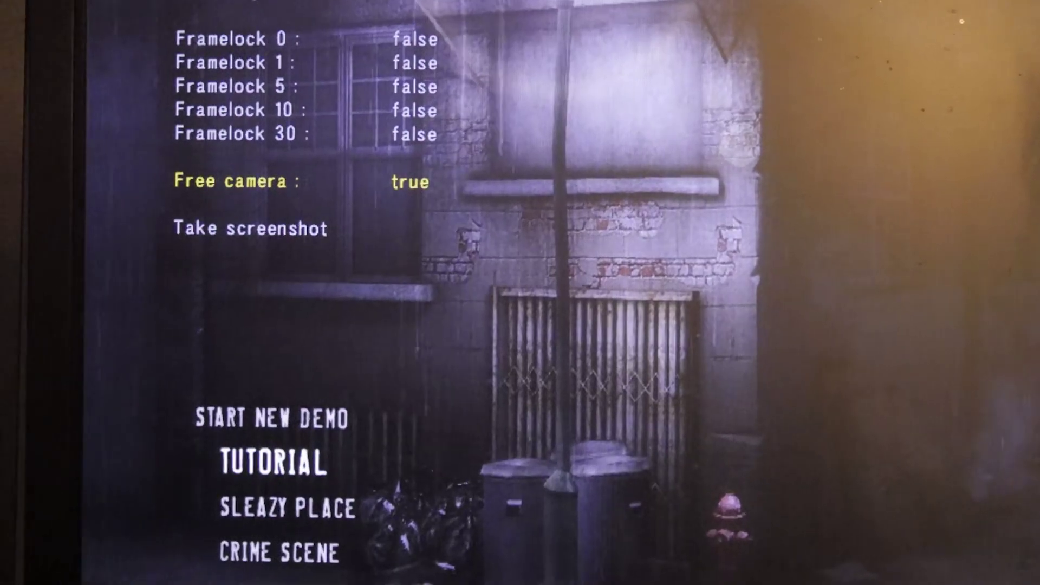